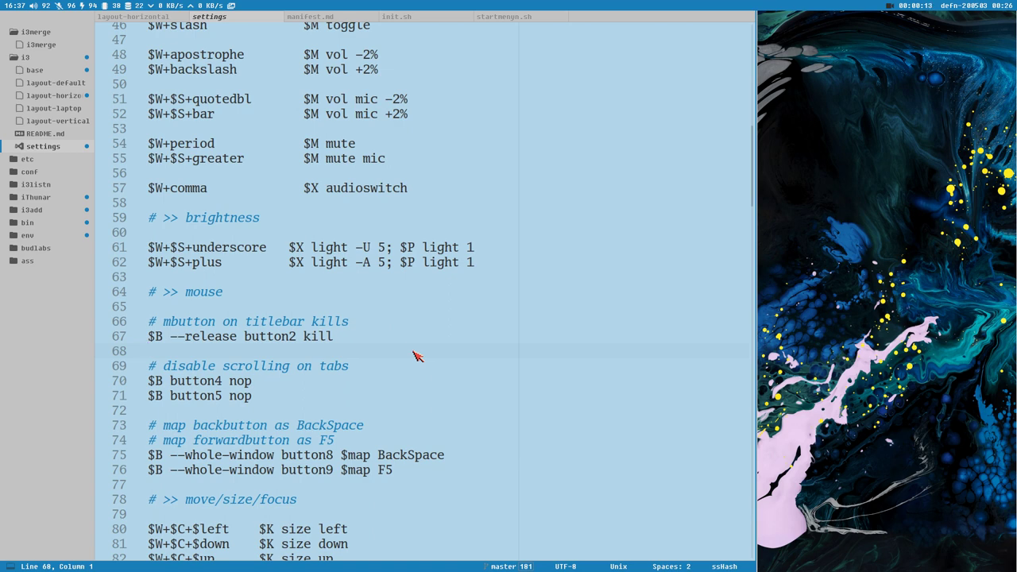
Reposition the small floating window on workspace 2, checking back on workspace 1, and finish on workspace 1
{"action": "key", "text": "super+2"}
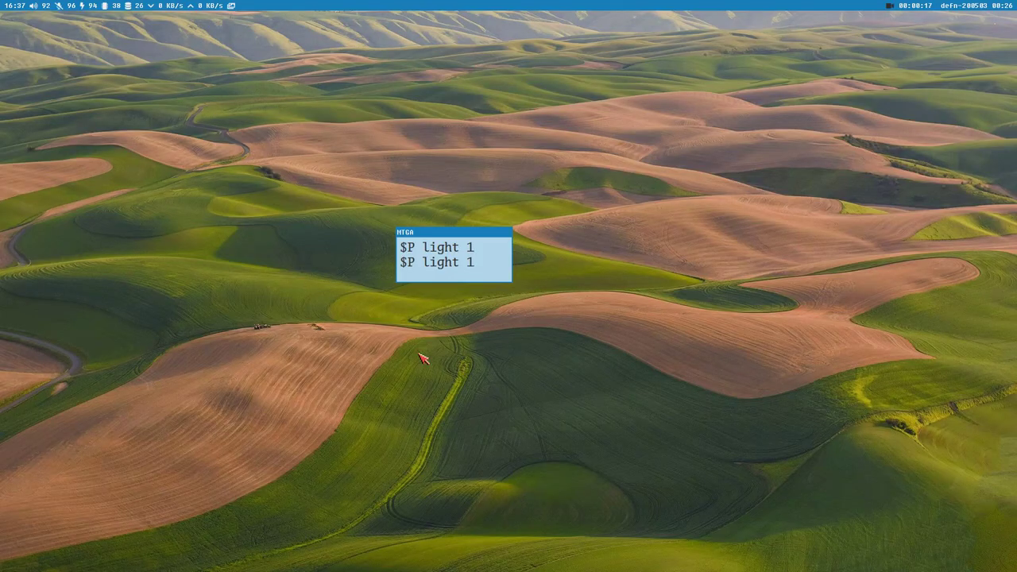
{"action": "left_click_drag", "start_coordinate": [451, 233], "coordinate": [622, 162]}
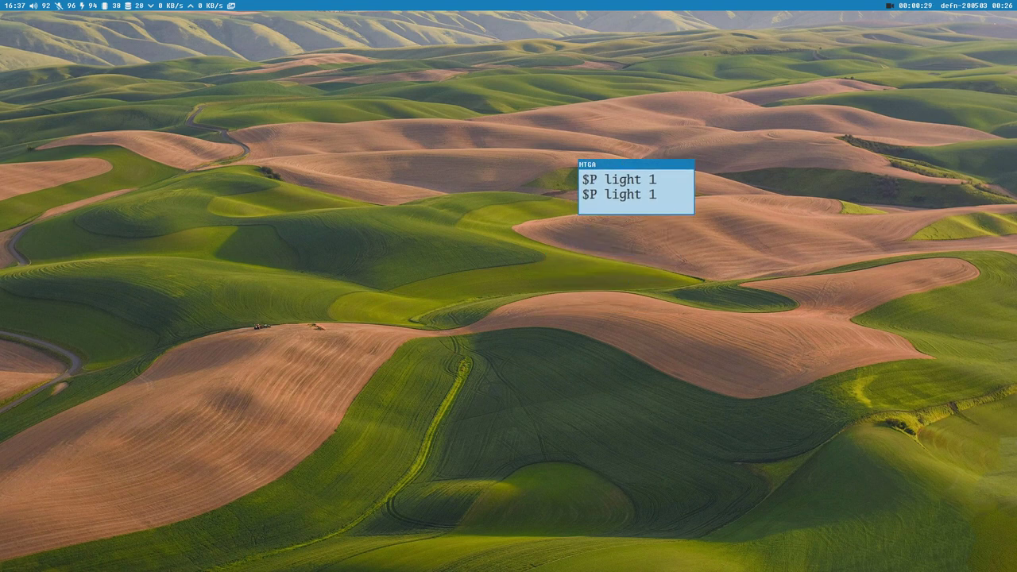
{"action": "key", "text": "super+1"}
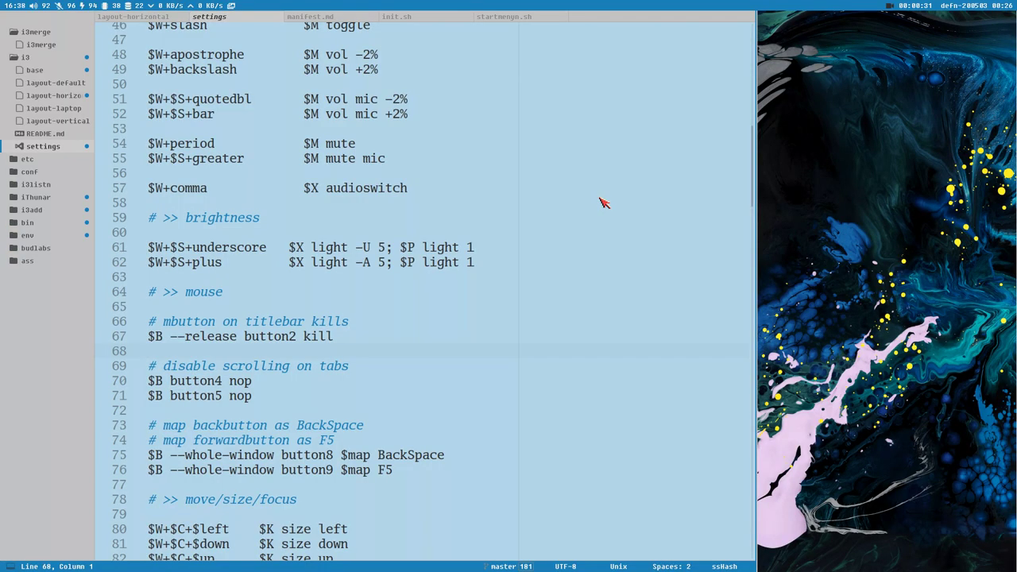
{"action": "key", "text": "super+2"}
{"action": "left_click_drag", "start_coordinate": [746, 170], "coordinate": [888, 195]}
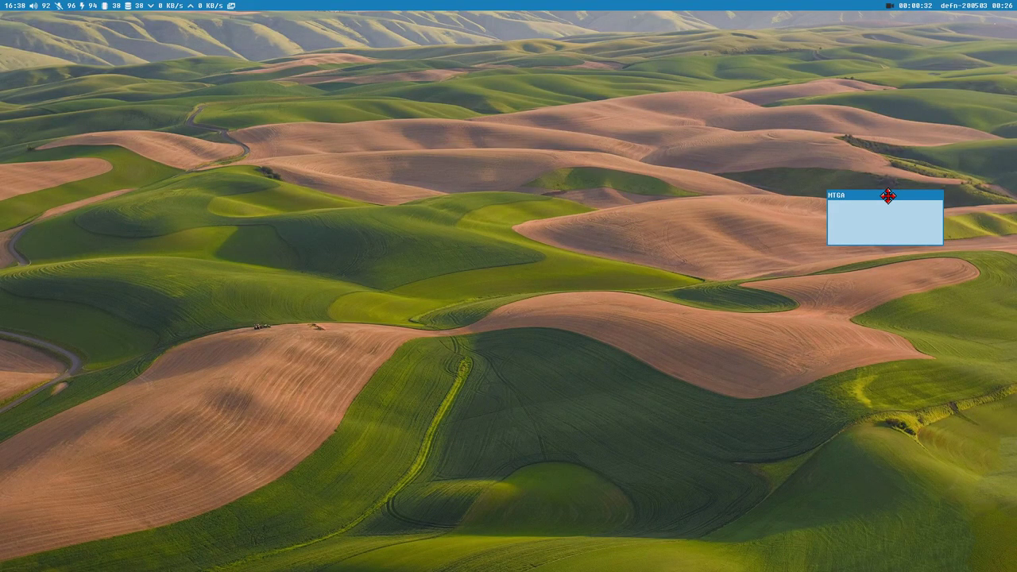
{"action": "key", "text": "super+1"}
{"action": "key", "text": "super+2"}
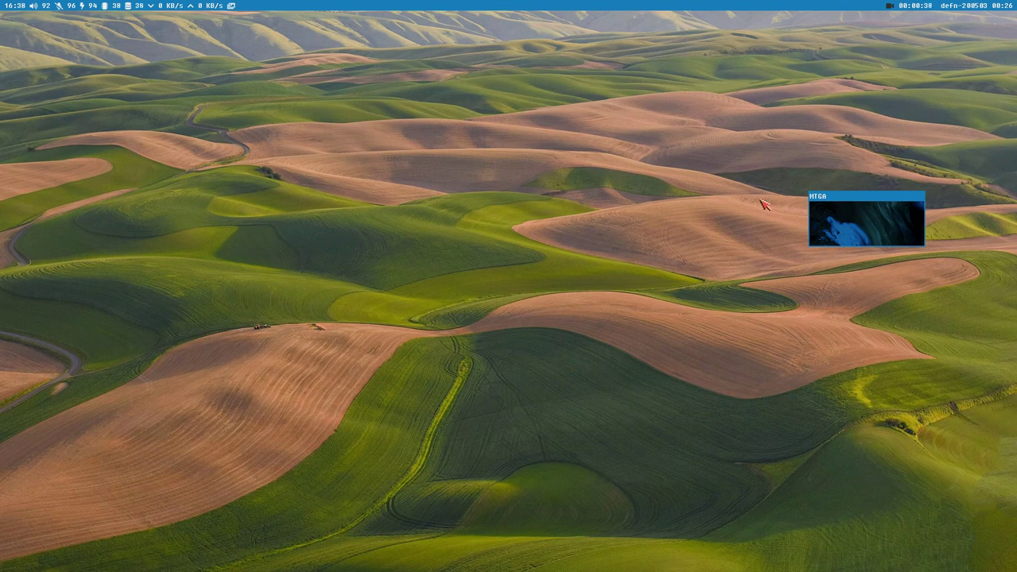
{"action": "key", "text": "super+1"}
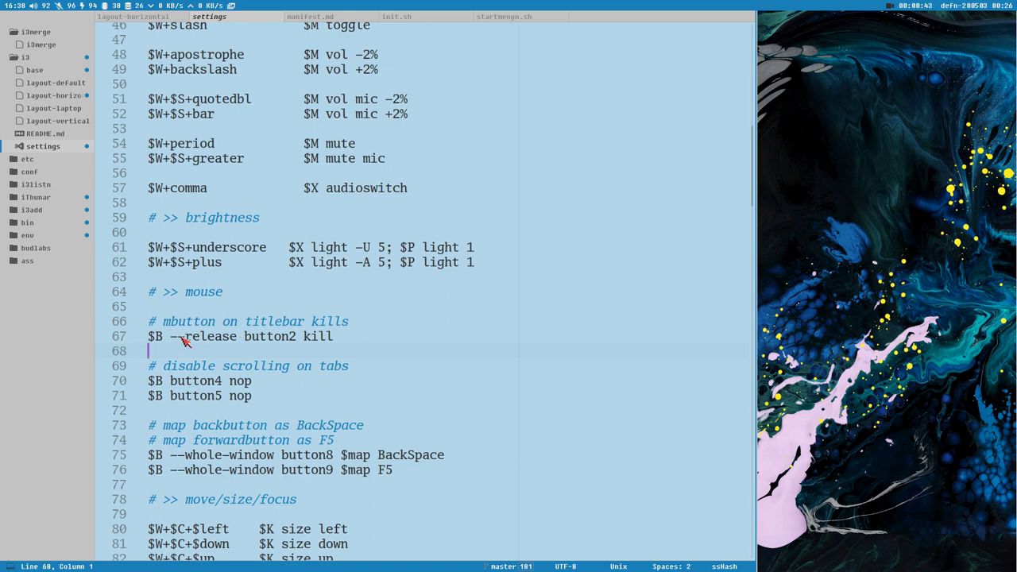
Add the comment line "# bindsym" below the "mbutton on titlebar kills" comment in the i3 settings file
{"action": "left_click_drag", "start_coordinate": [163, 321], "coordinate": [224, 325]}
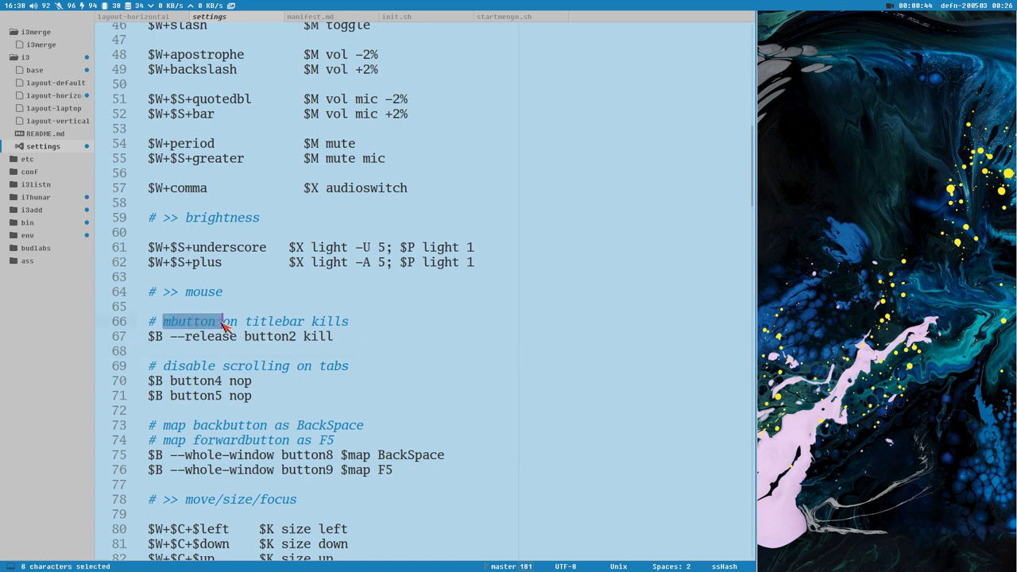
{"action": "left_click", "coordinate": [274, 322]}
{"action": "left_click", "coordinate": [338, 340]}
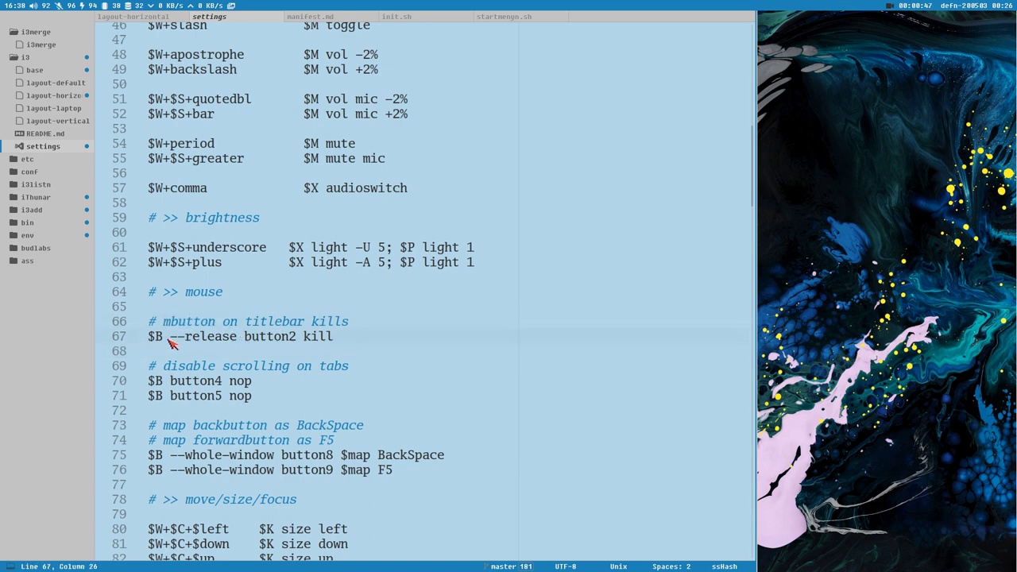
{"action": "left_click", "coordinate": [359, 328]}
{"action": "key", "text": "Return"}
{"action": "type", "text": "# "}
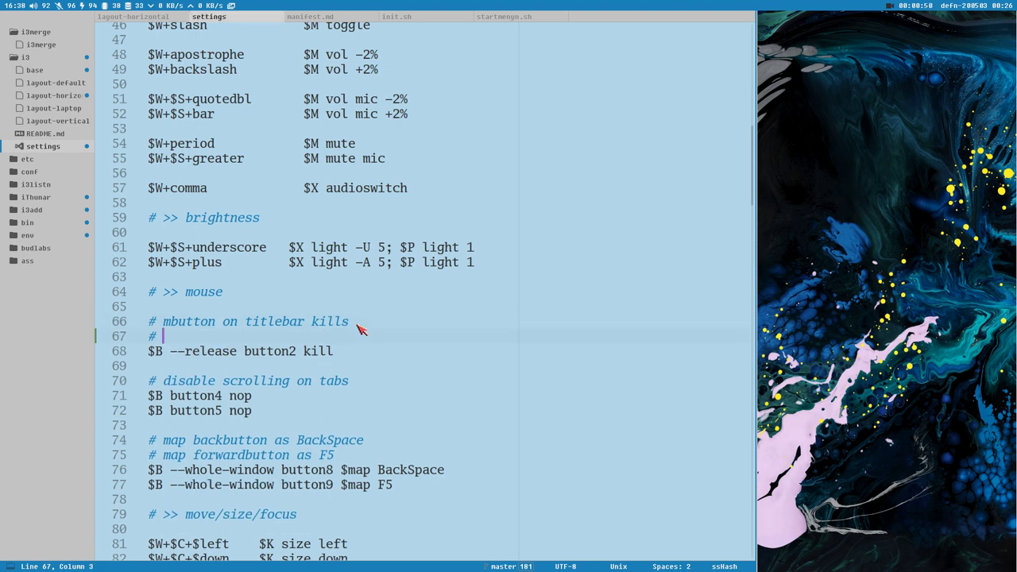
{"action": "type", "text": "bindsym"}
Highlight the --release option and button2 in the kill binding, and save the settings file
{"action": "double_click", "coordinate": [215, 357]}
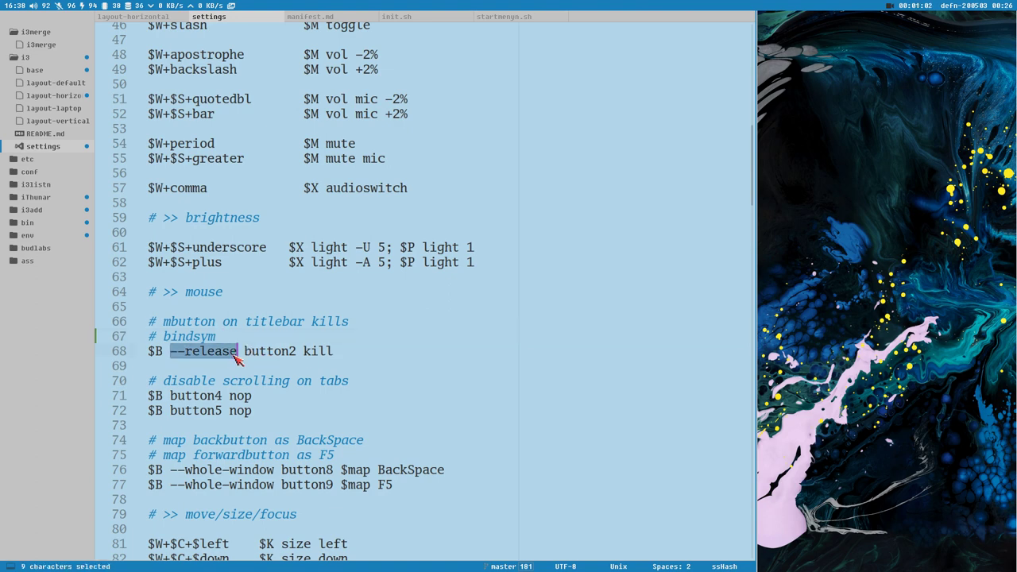
{"action": "left_click", "coordinate": [198, 336]}
{"action": "key", "text": "ctrl+d"}
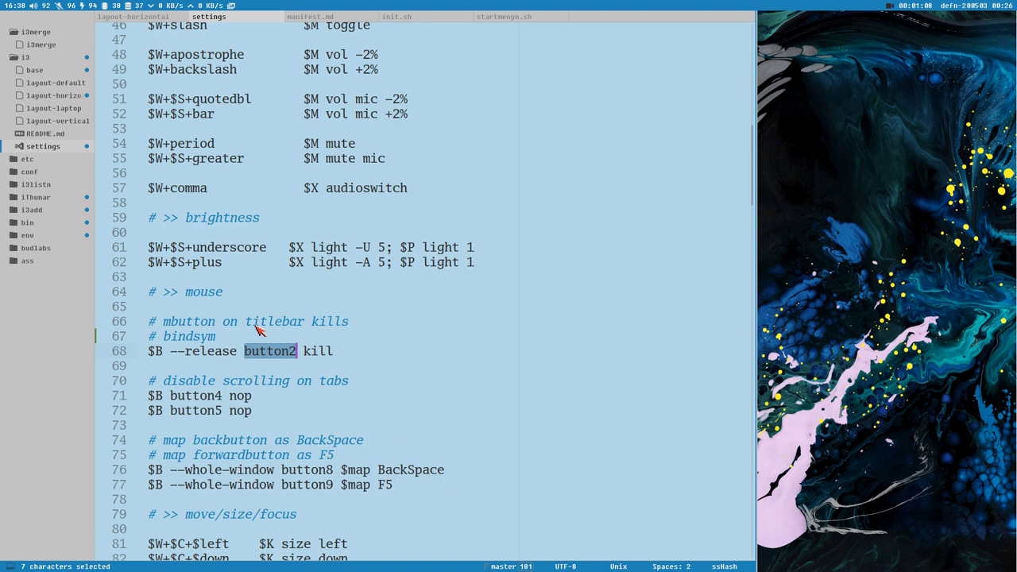
{"action": "key", "text": "ctrl+s"}
Open a floating terminal, move it over the editor's edge, and kill it with the titlebar mouse binding
{"action": "key", "text": "super+Return"}
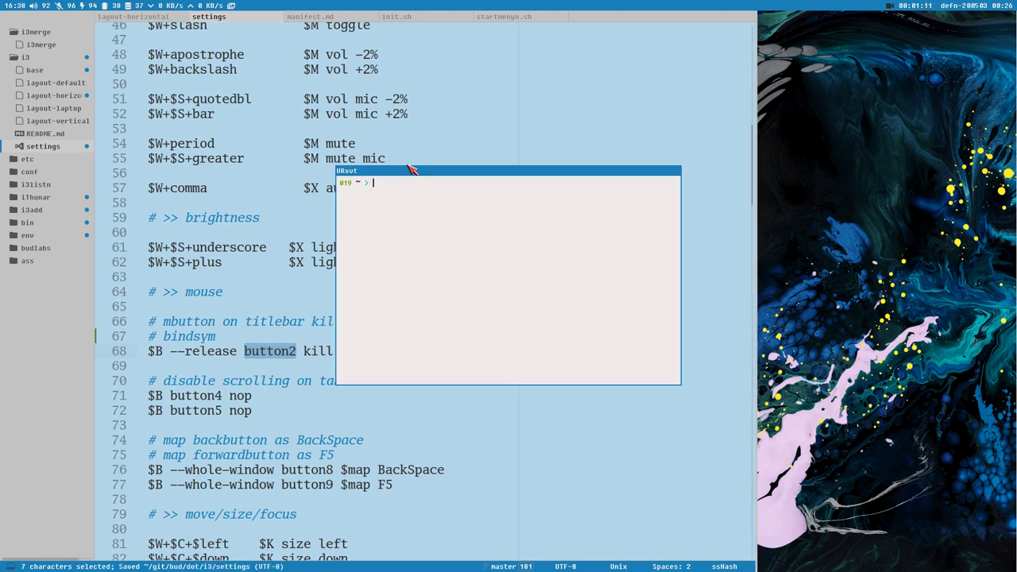
{"action": "left_click_drag", "start_coordinate": [410, 174], "coordinate": [538, 205]}
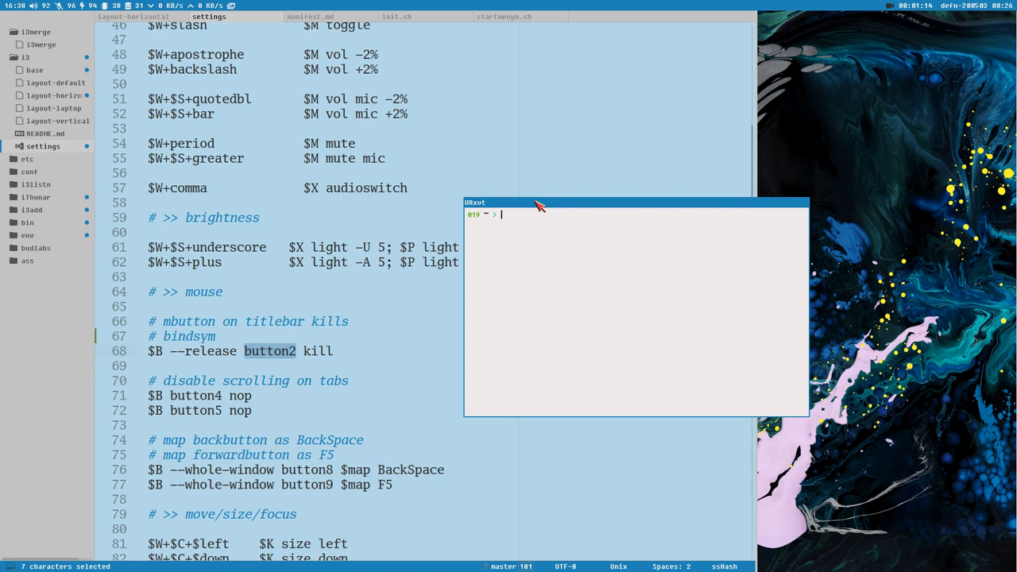
{"action": "middle_click", "coordinate": [538, 205]}
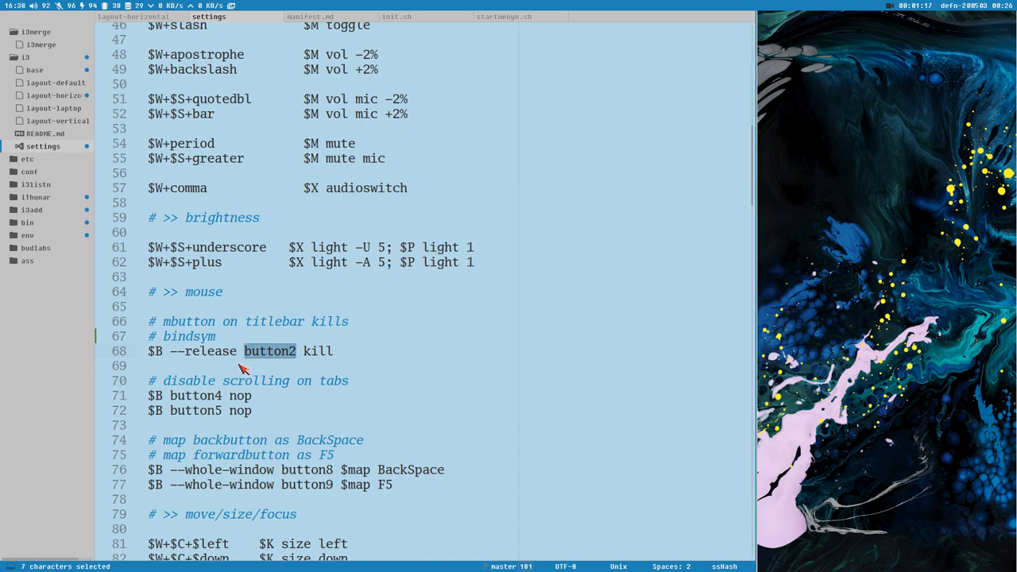
Remove the "# bindsym" comment text above the kill binding, keeping the line blank
{"action": "left_click", "coordinate": [282, 339]}
{"action": "key", "text": "shift+Home"}
{"action": "key", "text": "BackSpace"}
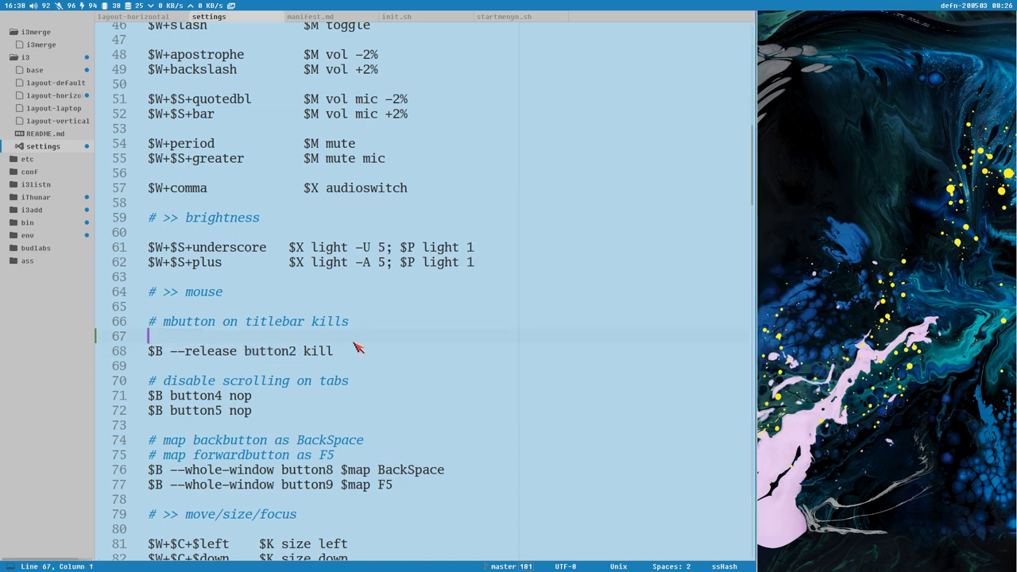
Open a floating terminal twice, exiting its shell the first time and killing its window the second time
{"action": "key", "text": "super+Return"}
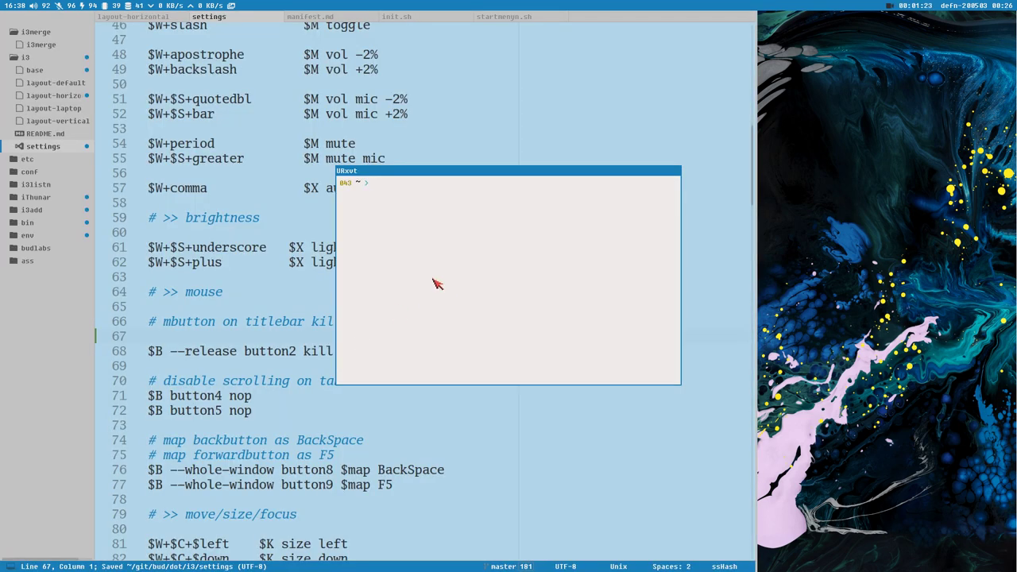
{"action": "key", "text": "ctrl+d"}
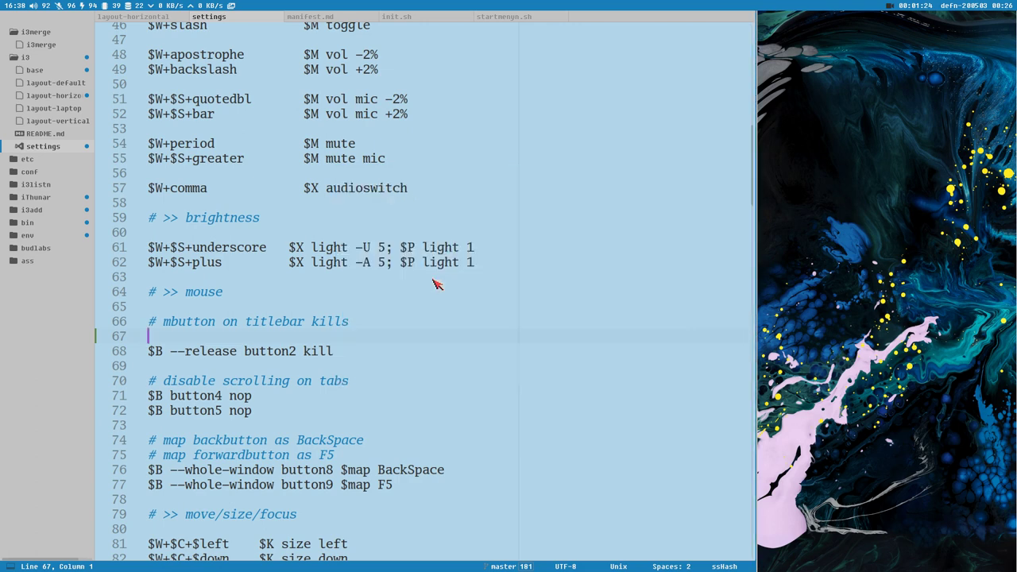
{"action": "left_click", "coordinate": [349, 355]}
{"action": "key", "text": "super+alt+Return"}
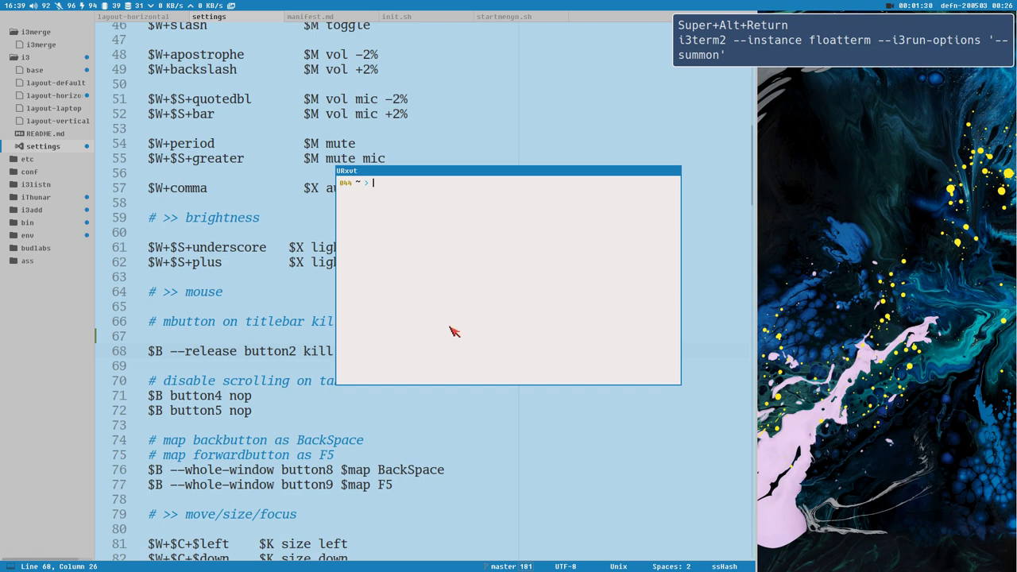
{"action": "key", "text": "F4"}
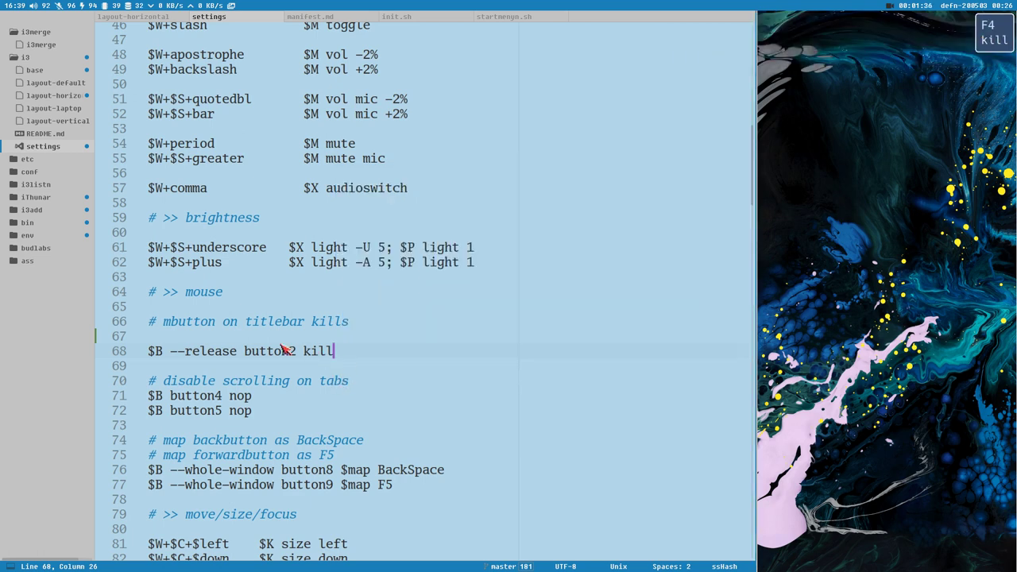
Try to kill the small floating window on workspace 2 with the titlebar binding and the kill shortcut, repositioning it, and return to workspace 1
{"action": "left_click_drag", "start_coordinate": [245, 355], "coordinate": [304, 355]}
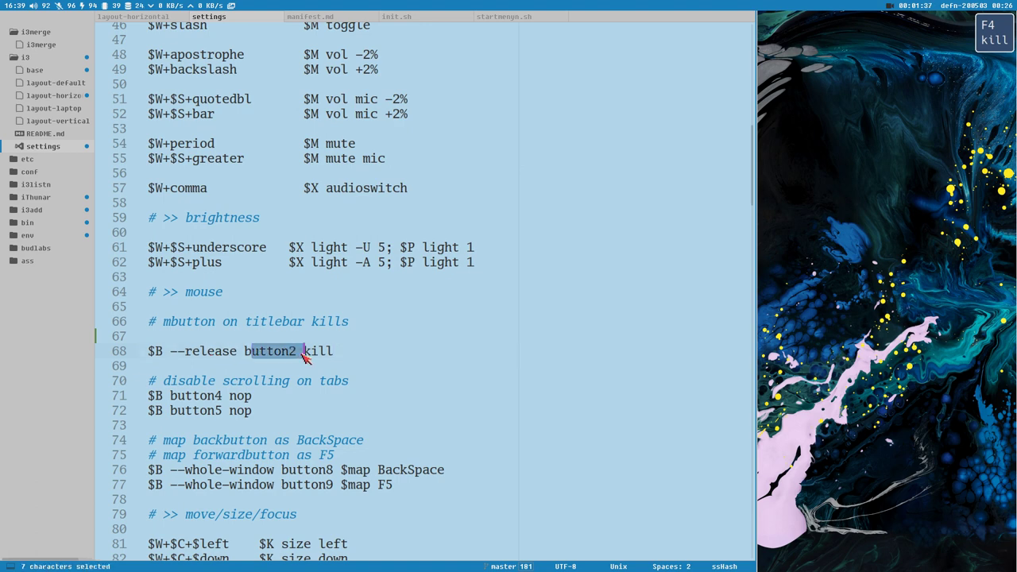
{"action": "left_click", "coordinate": [299, 353]}
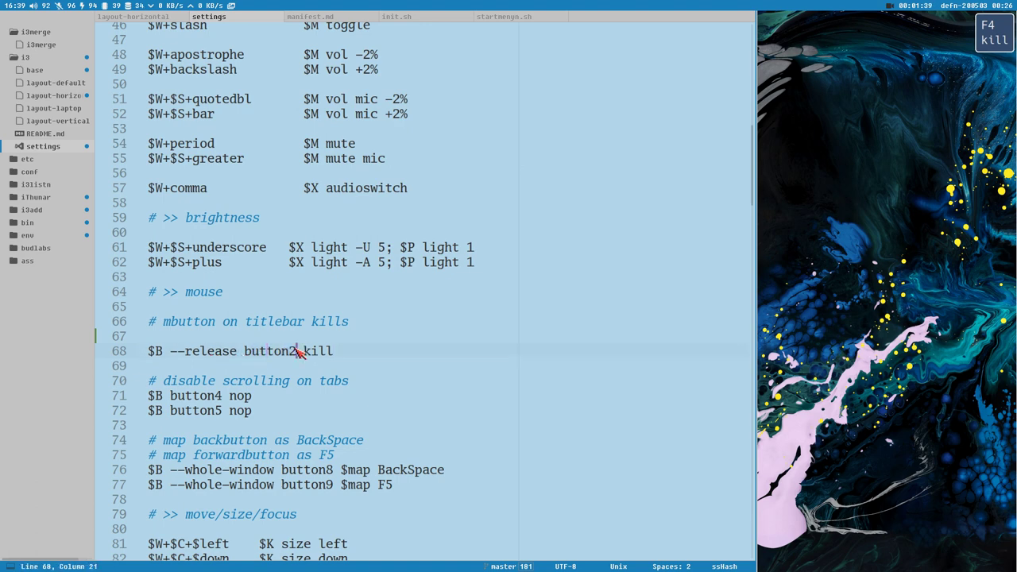
{"action": "key", "text": "super+2"}
{"action": "left_click_drag", "start_coordinate": [860, 200], "coordinate": [642, 284]}
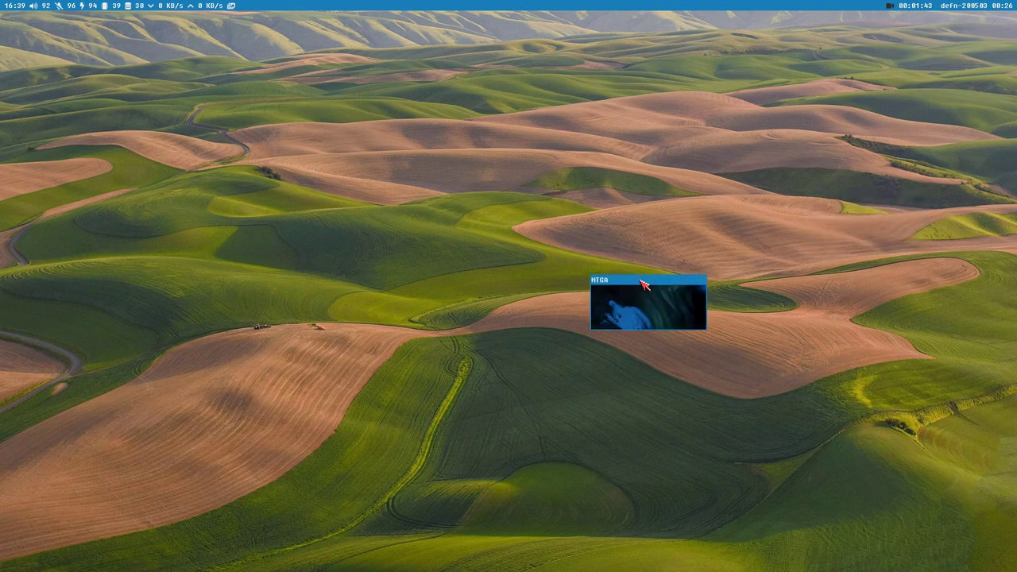
{"action": "middle_click", "coordinate": [642, 284]}
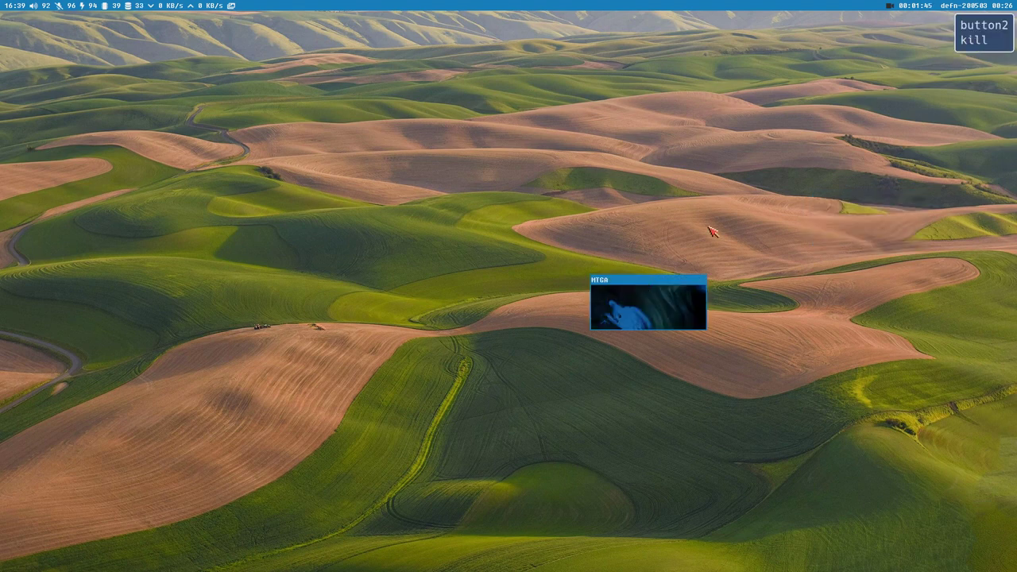
{"action": "left_click_drag", "start_coordinate": [628, 283], "coordinate": [518, 288]}
{"action": "key", "text": "F4"}
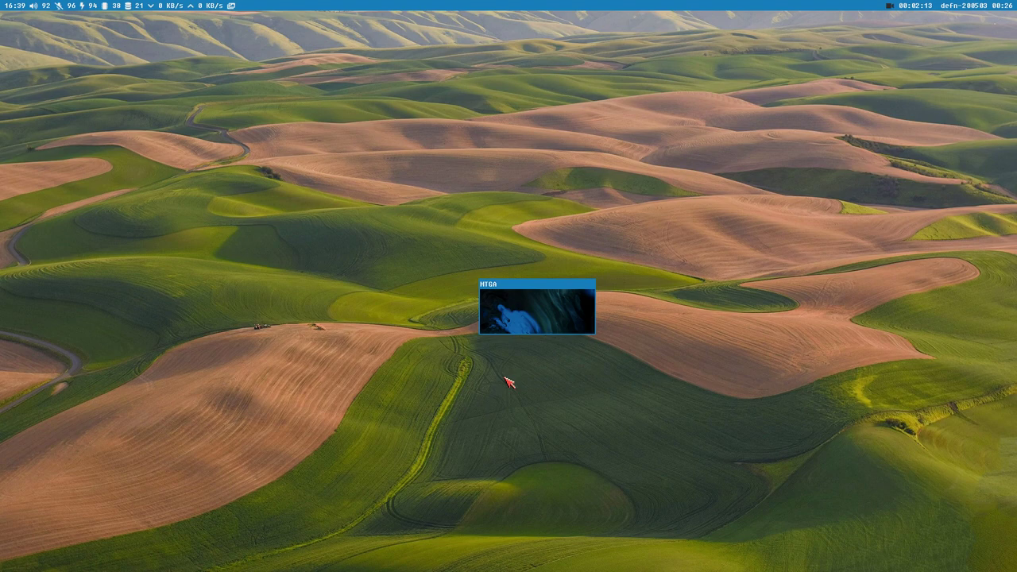
{"action": "key", "text": "super+1"}
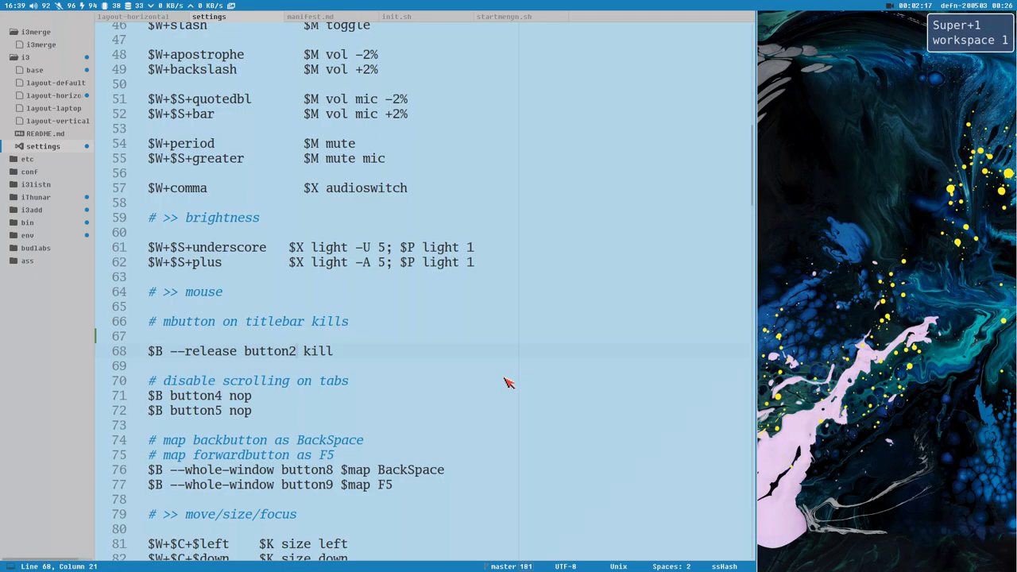
Open the corner terminal with larger text and a wider pane, and search the packages with "pacman -Ss xkill"
{"action": "key", "text": "super+Return"}
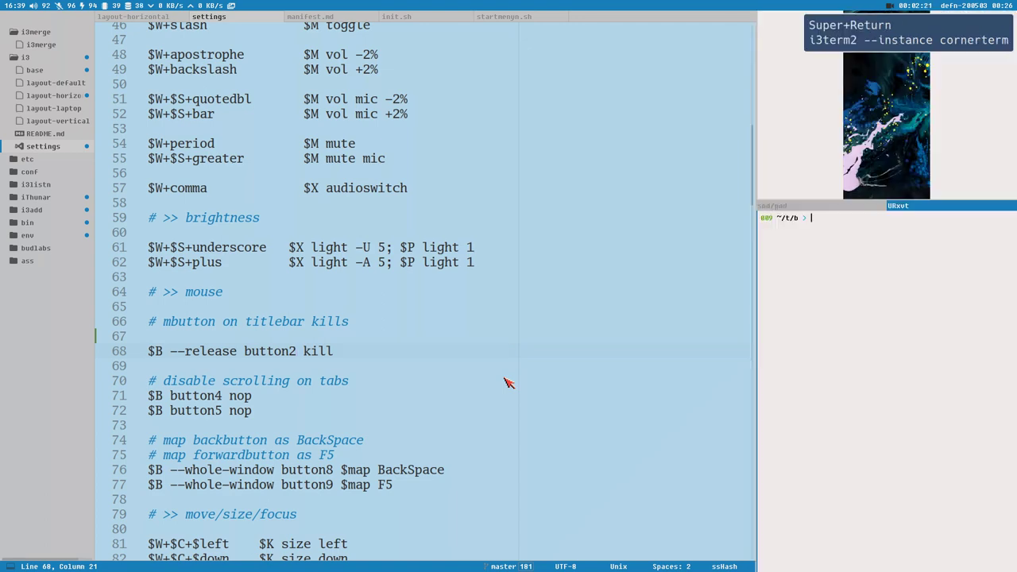
{"action": "type", "text": "pms"}
{"action": "key", "text": "BackSpace"}
{"action": "key", "text": "BackSpace"}
{"action": "type", "text": "ac"}
{"action": "key", "text": "ctrl+plus"}
{"action": "key", "text": "super+ctrl+l"}
{"action": "key", "text": "super+ctrl+l"}
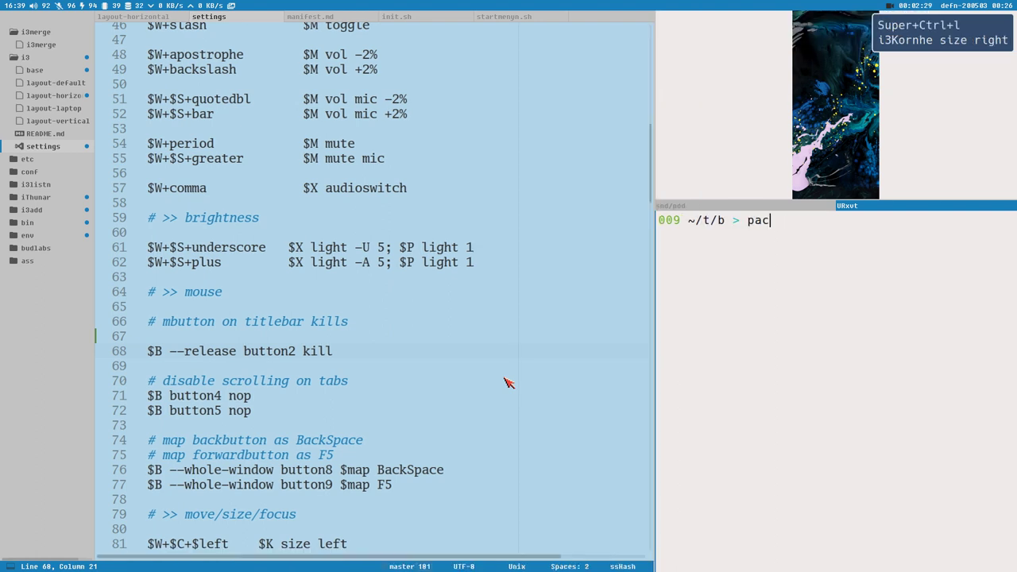
{"action": "type", "text": "man"}
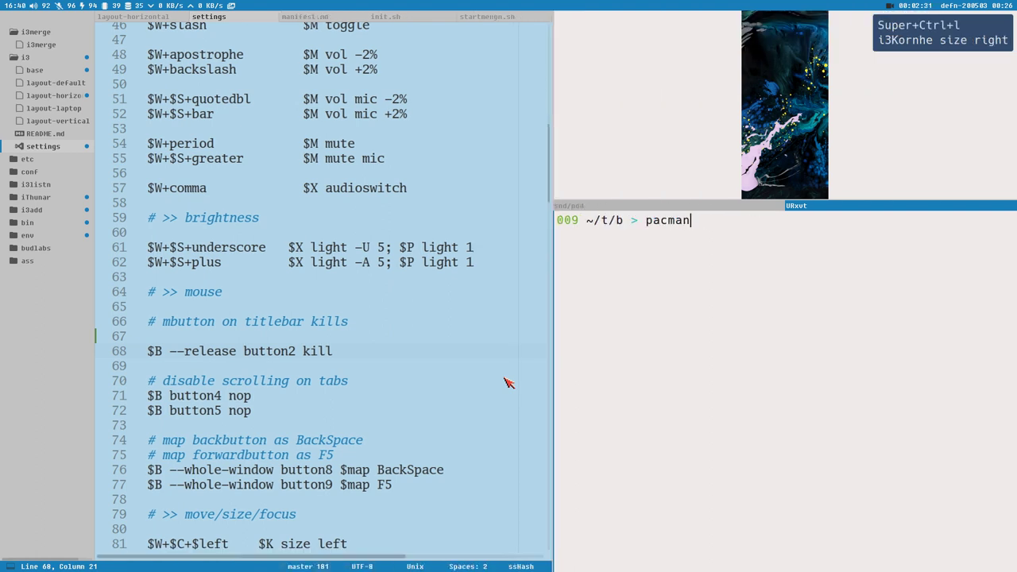
{"action": "type", "text": " -Ss xkill"}
{"action": "key", "text": "Return"}
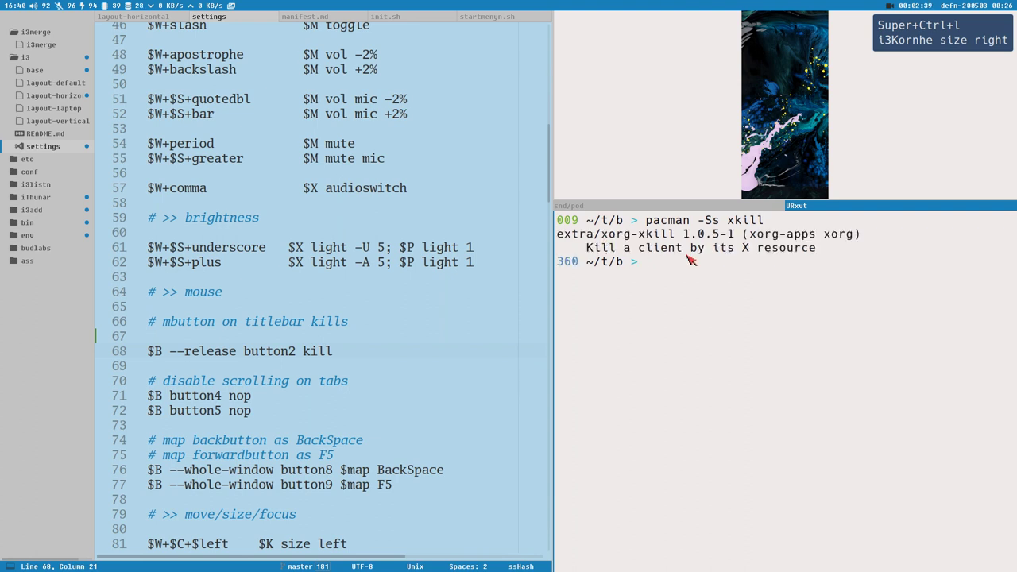
Install the found package with "sudo pacman -S xorg-xkill" and accept the installation
{"action": "left_click_drag", "start_coordinate": [601, 240], "coordinate": [676, 241]}
{"action": "key", "text": "super+c"}
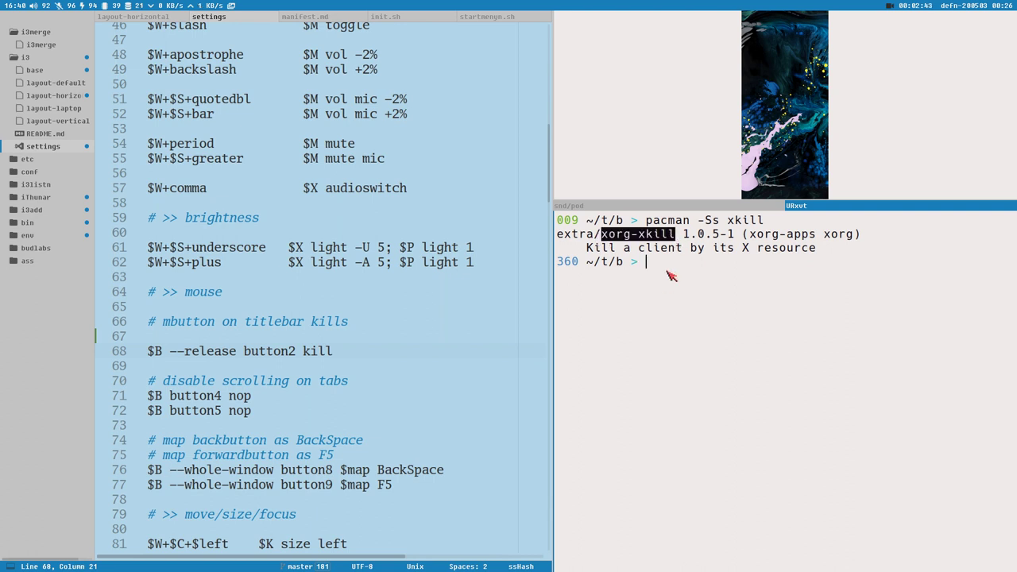
{"action": "left_click", "coordinate": [665, 272]}
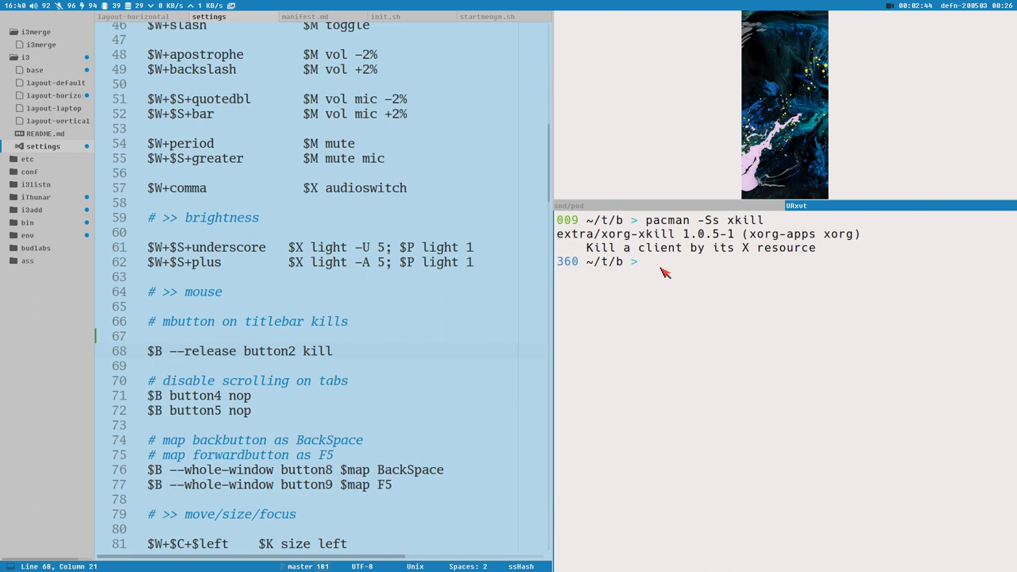
{"action": "middle_click", "coordinate": [665, 273]}
{"action": "key", "text": "ctrl+a"}
{"action": "type", "text": "sudo pacman"}
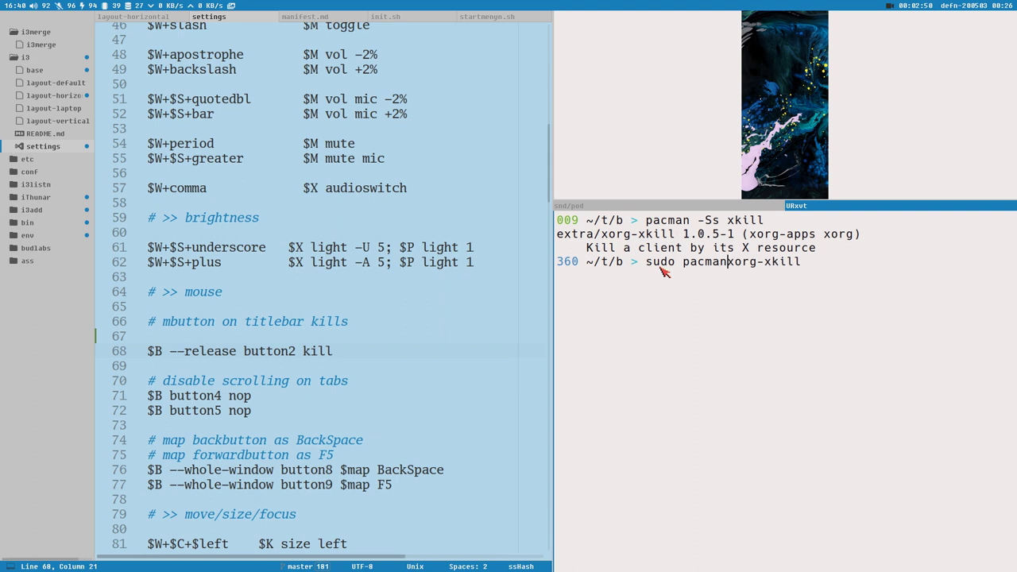
{"action": "type", "text": " -S"}
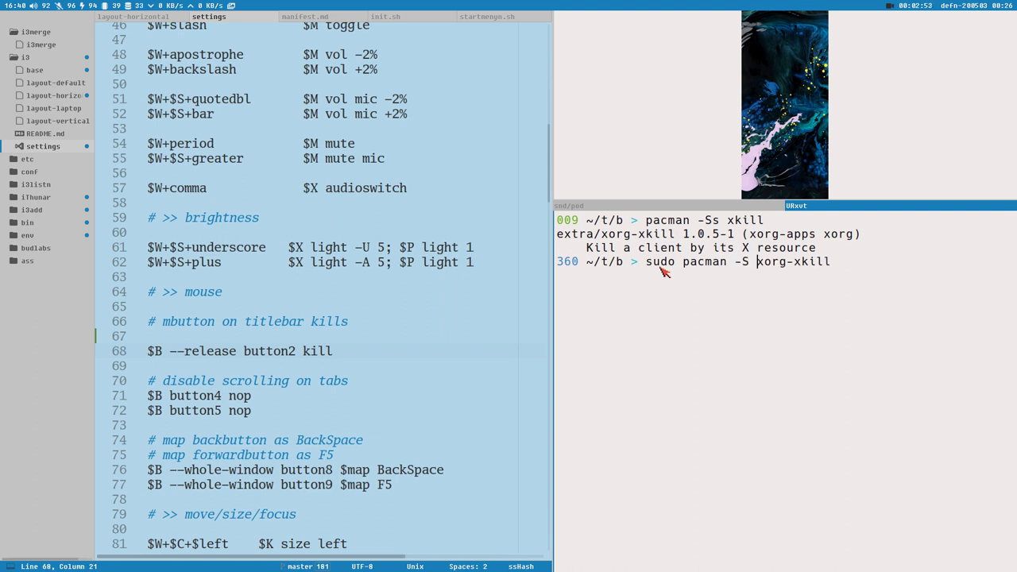
{"action": "key", "text": "Return"}
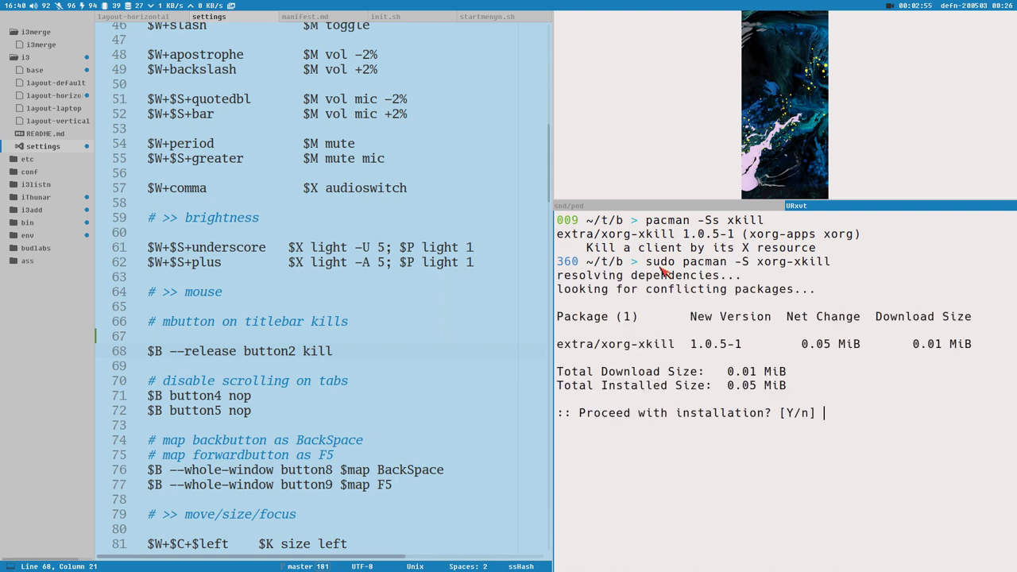
{"action": "key", "text": "Return"}
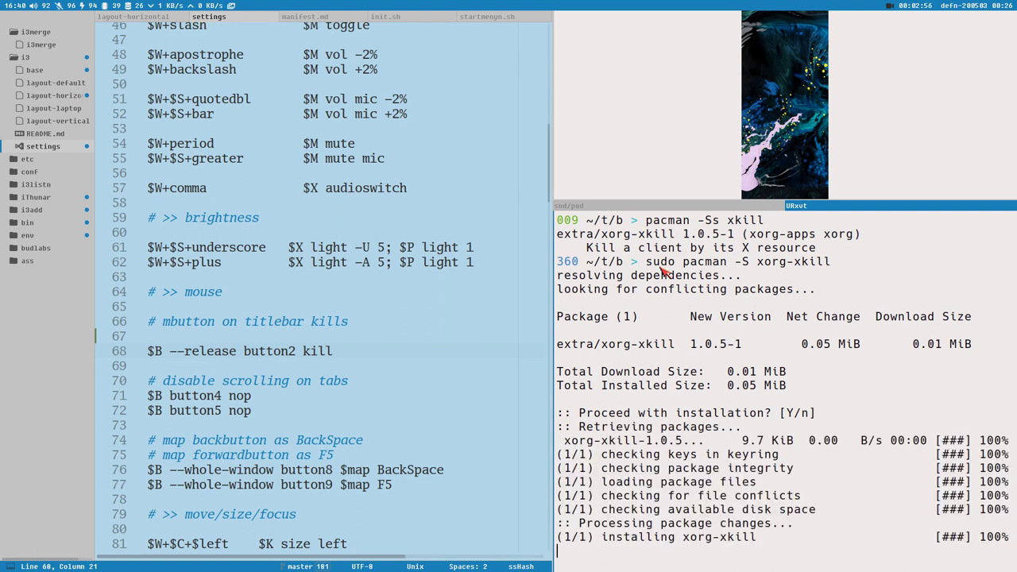
List xkill's options with "xkill --help", widen the terminal pane, and examine the -id and -frame options
{"action": "type", "text": "xkill "}
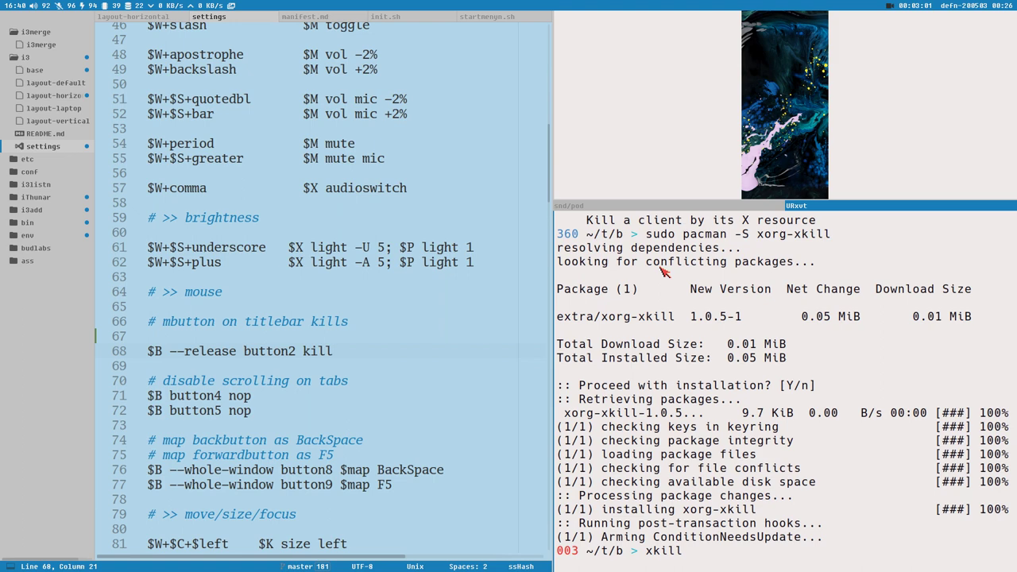
{"action": "type", "text": "--help"}
{"action": "key", "text": "Return"}
{"action": "key", "text": "super+ctrl+Left"}
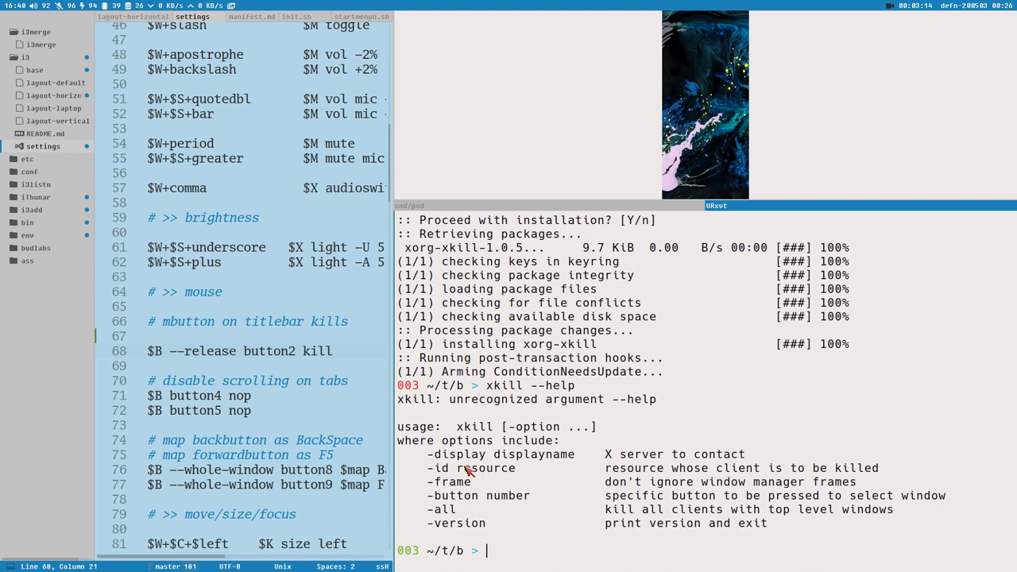
{"action": "left_click_drag", "start_coordinate": [426, 469], "coordinate": [448, 470]}
{"action": "double_click", "coordinate": [450, 481]}
{"action": "left_click", "coordinate": [642, 504]}
Open a floating terminal, kill it by running "xkill" from the corner terminal and picking it, and try to reopen the corner terminal
{"action": "key", "text": "super+alt+Return"}
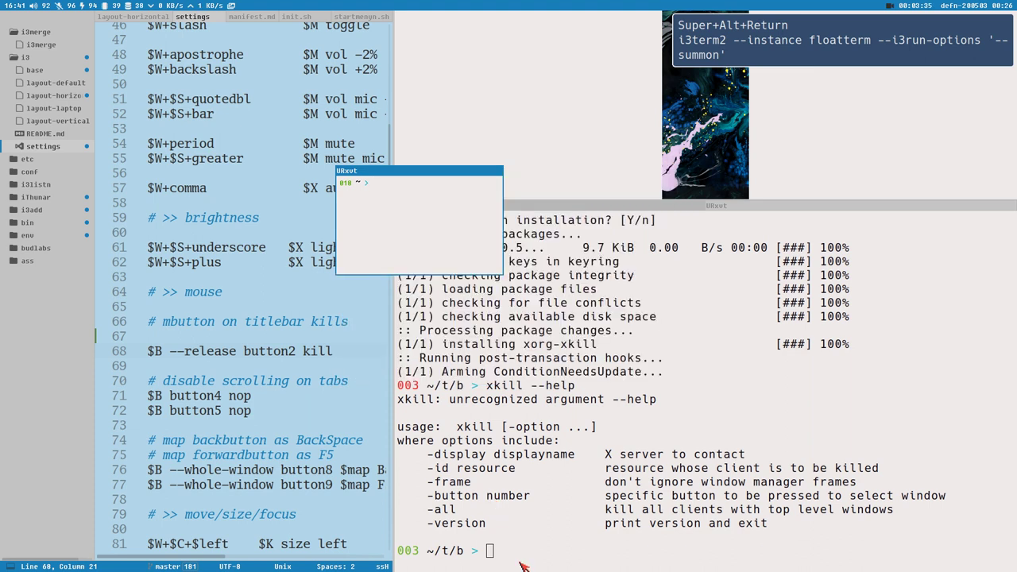
{"action": "type", "text": "xki"}
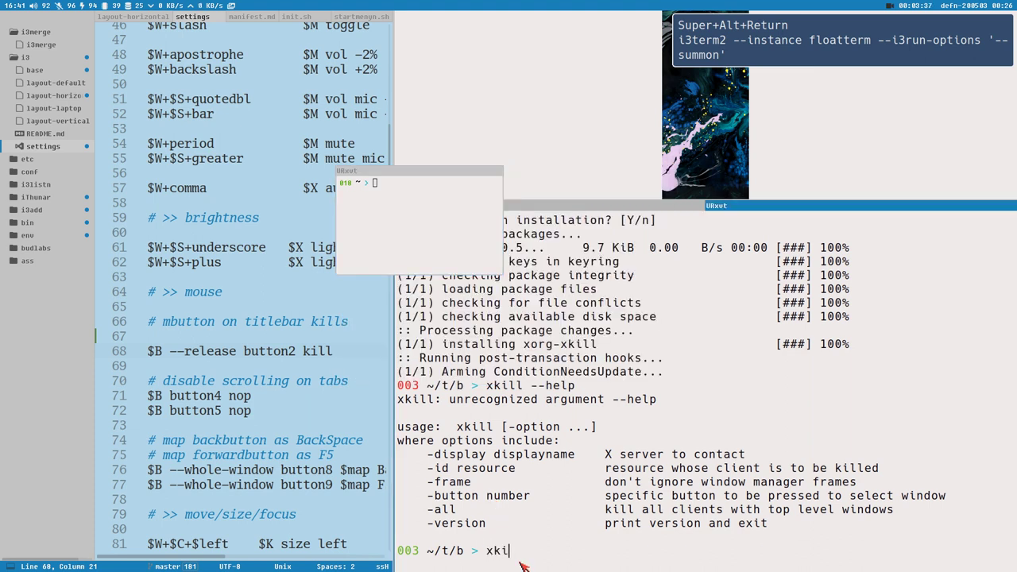
{"action": "type", "text": "ll"}
{"action": "key", "text": "Return"}
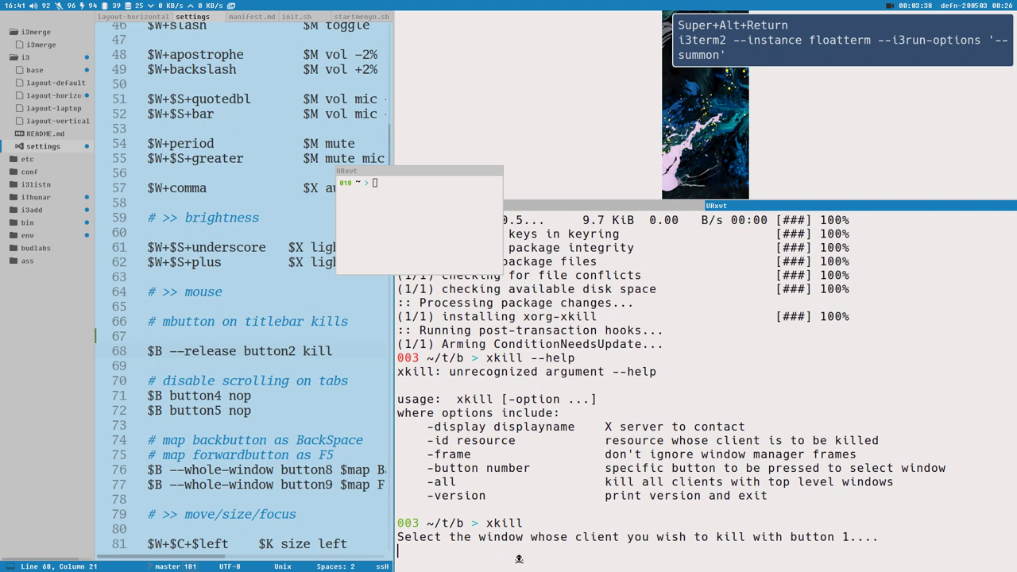
{"action": "left_click", "coordinate": [388, 206]}
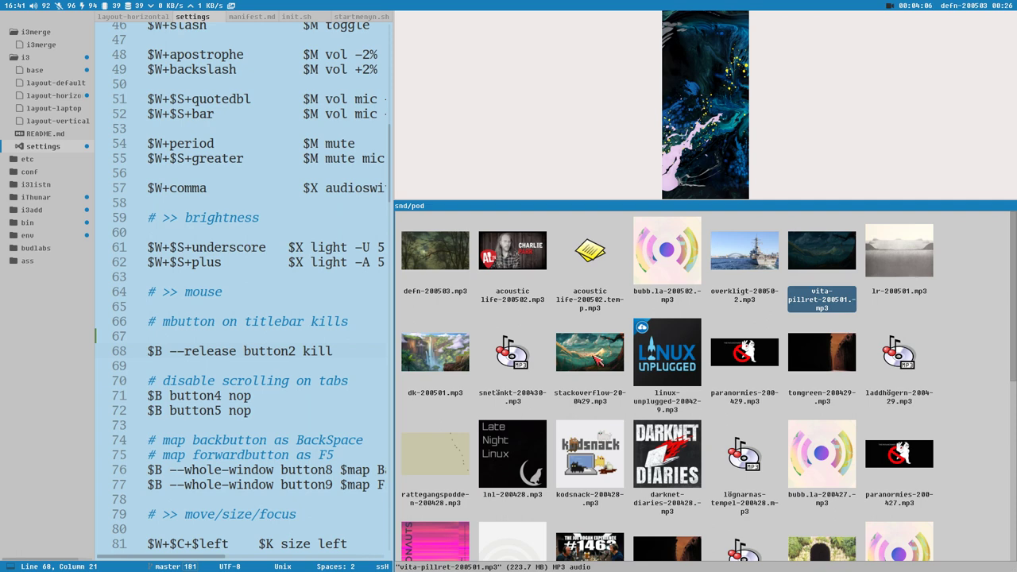
{"action": "key", "text": "super+Return"}
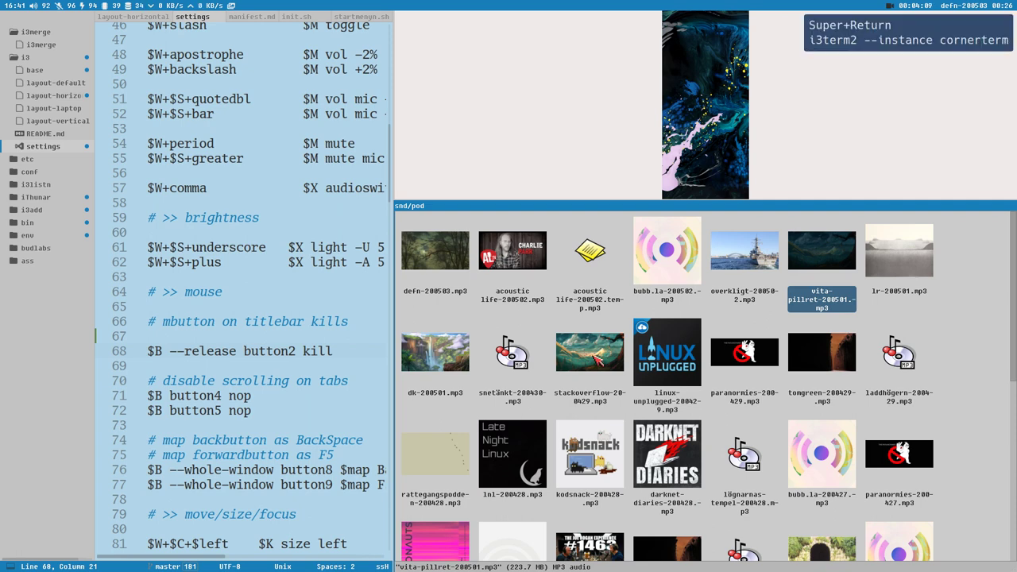
Widen the editor pane, add the binding "$W+9 $X urxvtd" below the titlebar kill binding on line 69, and save settings
{"action": "left_click_drag", "start_coordinate": [394, 175], "coordinate": [537, 185]}
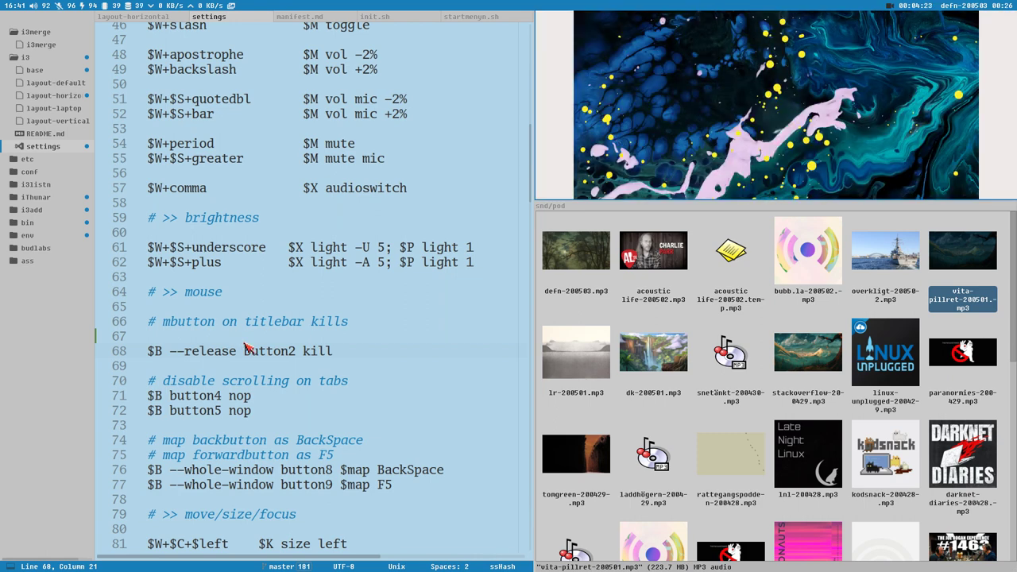
{"action": "key", "text": "Down"}
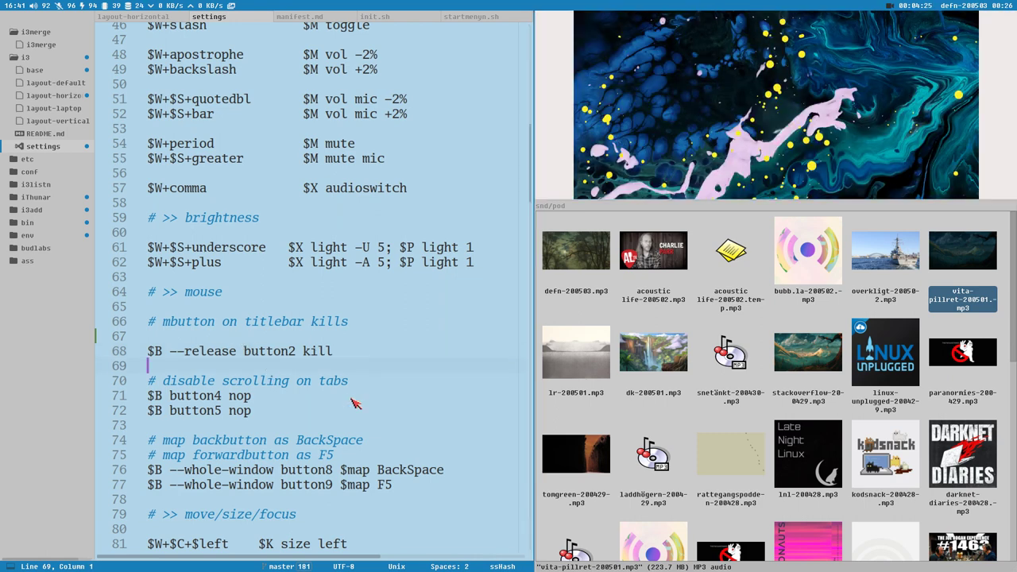
{"action": "type", "text": "$W+9"}
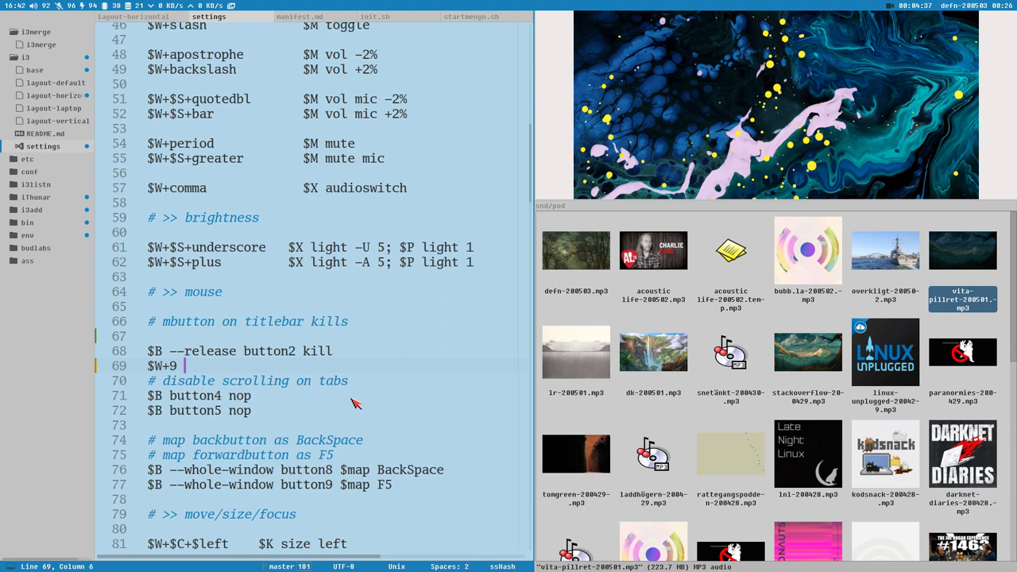
{"action": "type", "text": " $X urxvtd"}
{"action": "key", "text": "ctrl+s"}
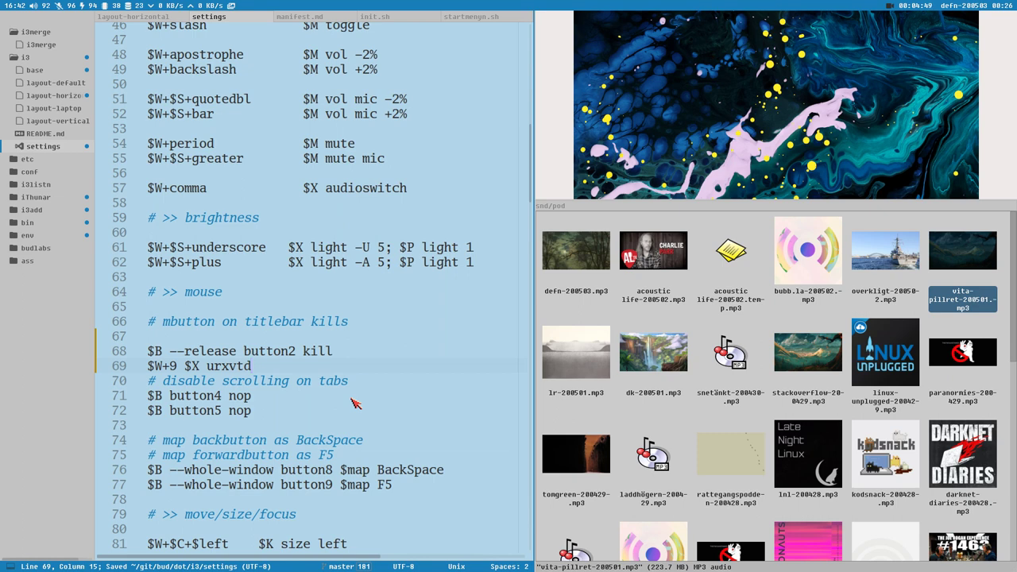
Open the .xinitrc file from the home directory in the editor
{"action": "key", "text": "ctrl+alt+p"}
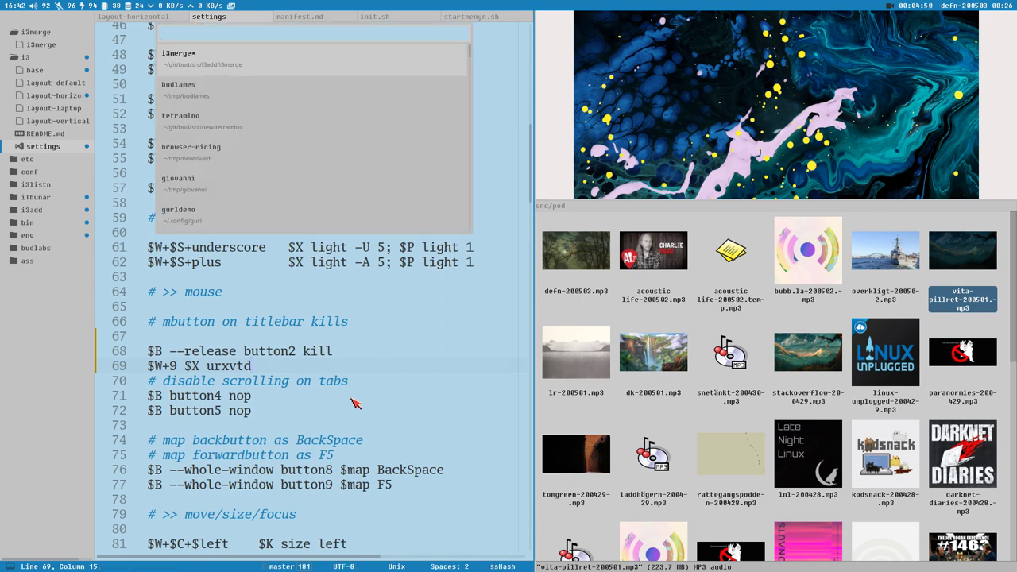
{"action": "key", "text": "Escape"}
{"action": "key", "text": "ctrl+o"}
{"action": "key", "text": "shift+Home"}
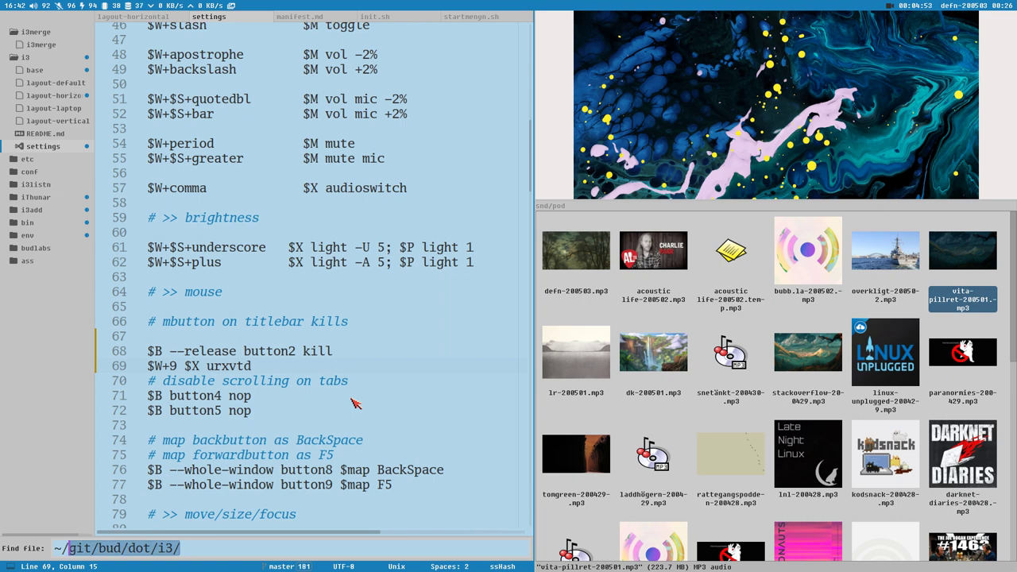
{"action": "type", "text": "."}
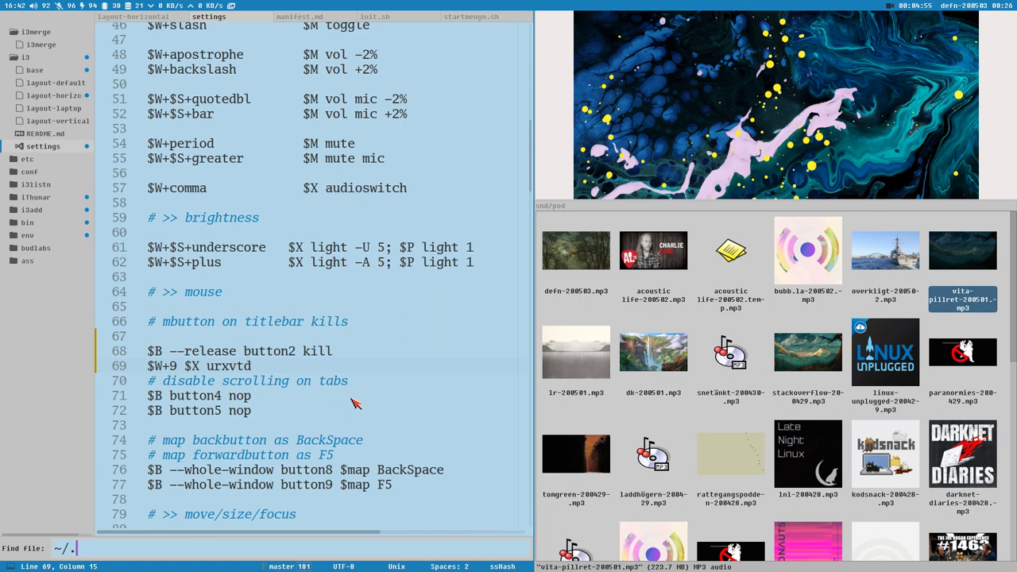
{"action": "type", "text": "Xinitrc"}
{"action": "key", "text": "Return"}
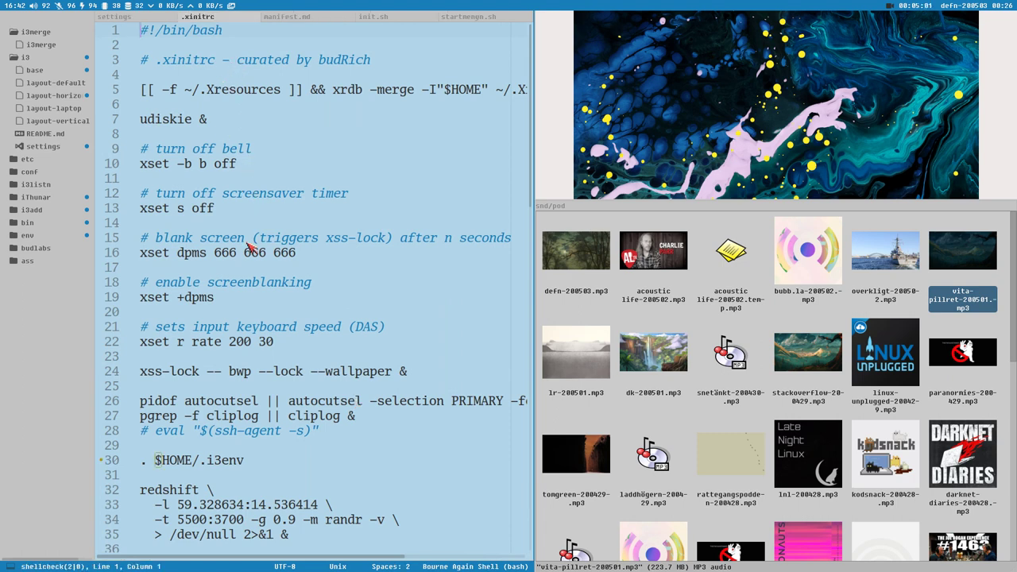
Copy the flags "-q -o -f" from the urxvtd line in .xinitrc to the end of the $W+9 binding in settings and save
{"action": "scroll", "coordinate": [249, 246], "scroll_direction": "down", "scroll_amount": 4}
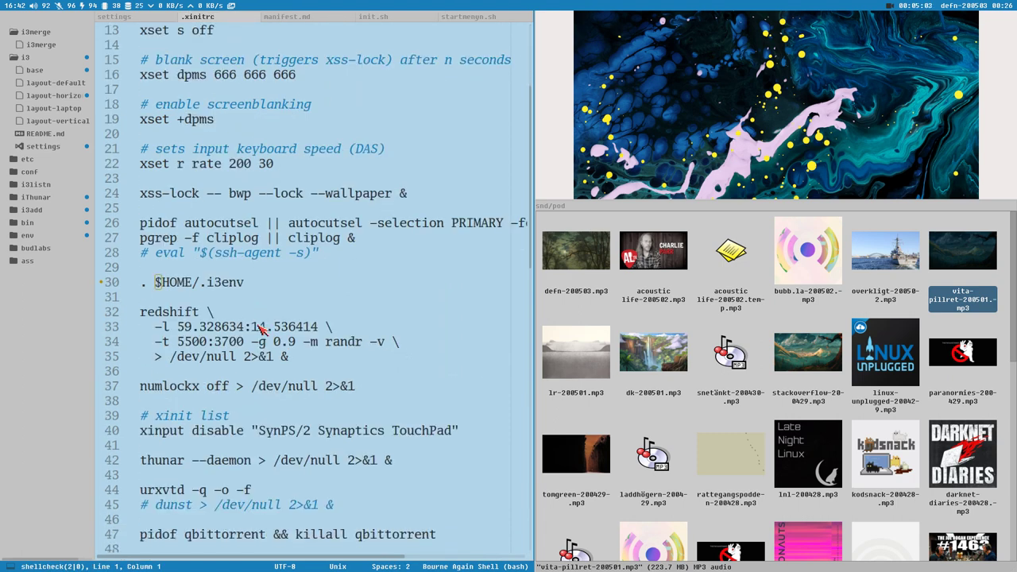
{"action": "scroll", "coordinate": [259, 329], "scroll_direction": "down", "scroll_amount": 2}
{"action": "left_click_drag", "start_coordinate": [192, 401], "coordinate": [278, 401]}
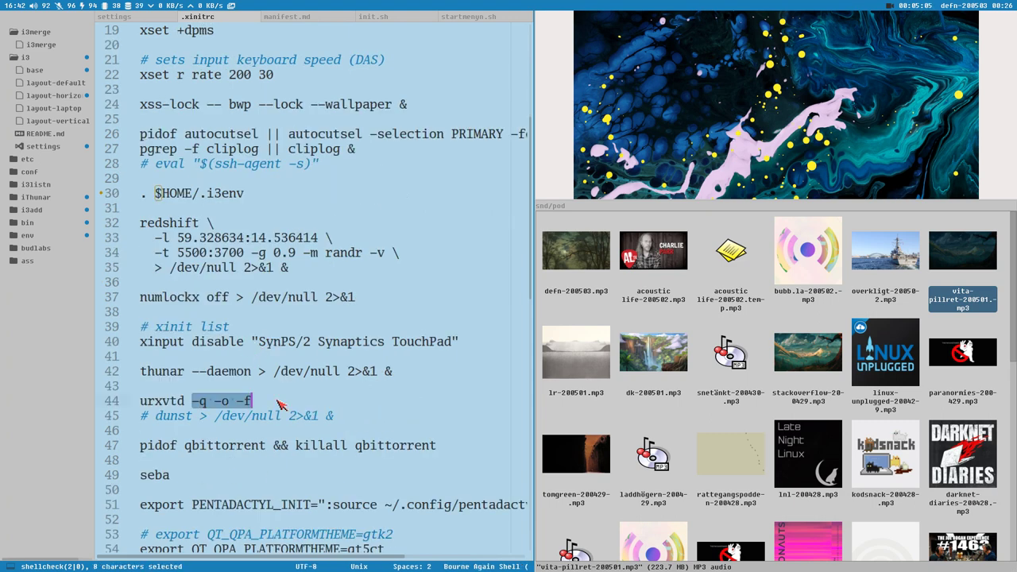
{"action": "key", "text": "ctrl+c"}
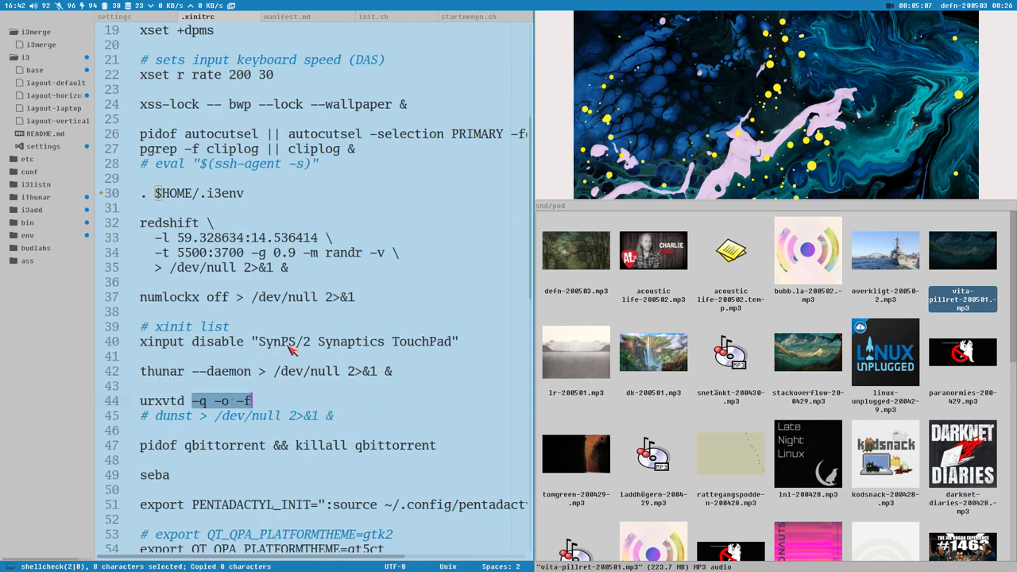
{"action": "left_click", "coordinate": [49, 145]}
{"action": "key", "text": "ctrl+v"}
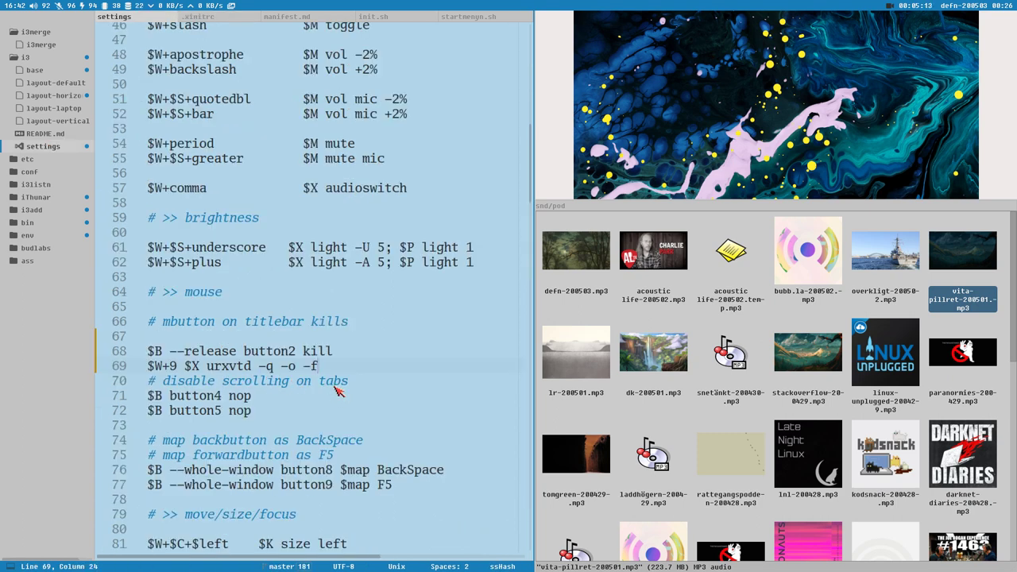
{"action": "key", "text": "ctrl+s"}
Bring up the i3 log terminal, then open a new corner terminal and focus it
{"action": "key", "text": "super+grave"}
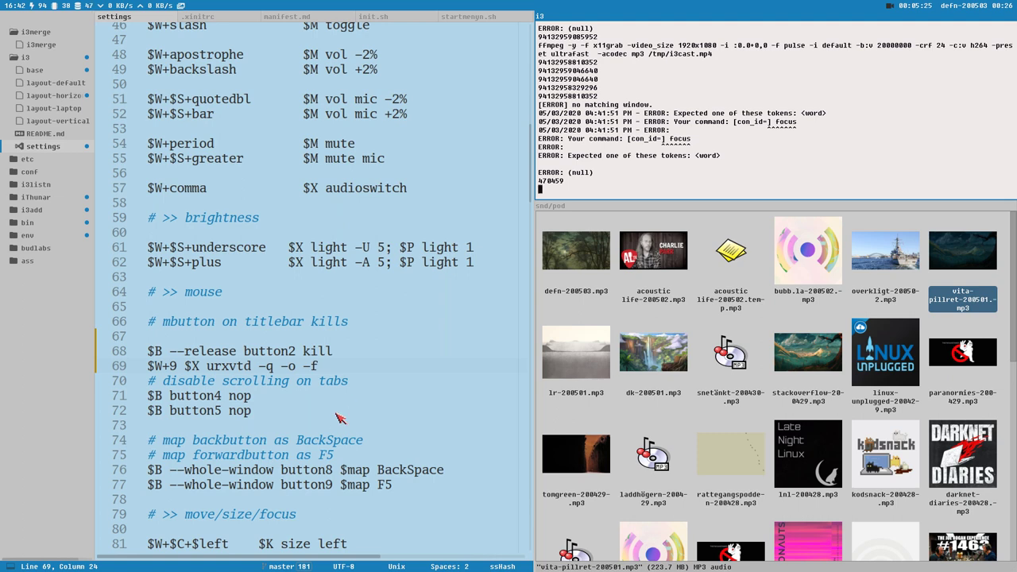
{"action": "left_click", "coordinate": [308, 411]}
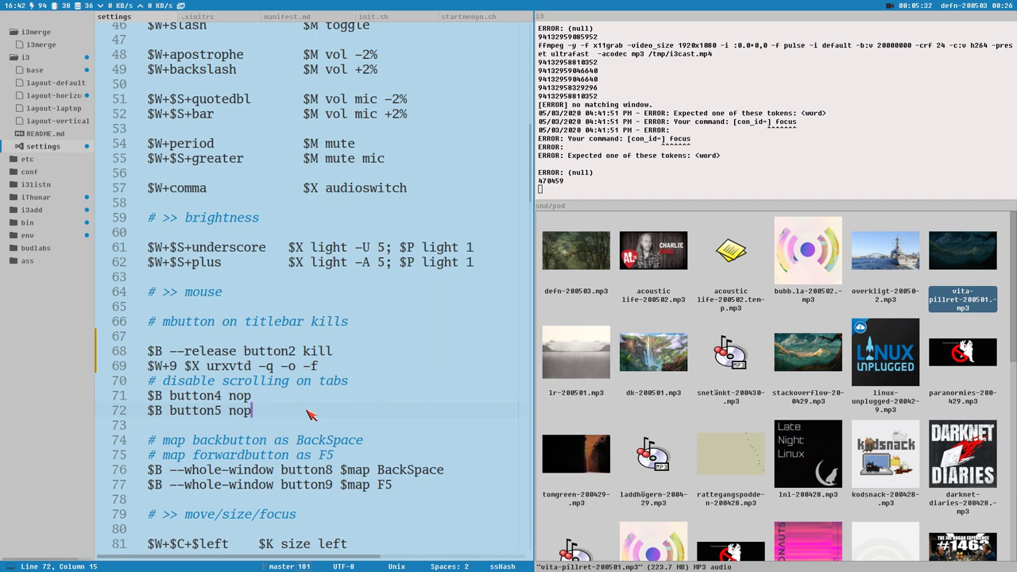
{"action": "key", "text": "super+Return"}
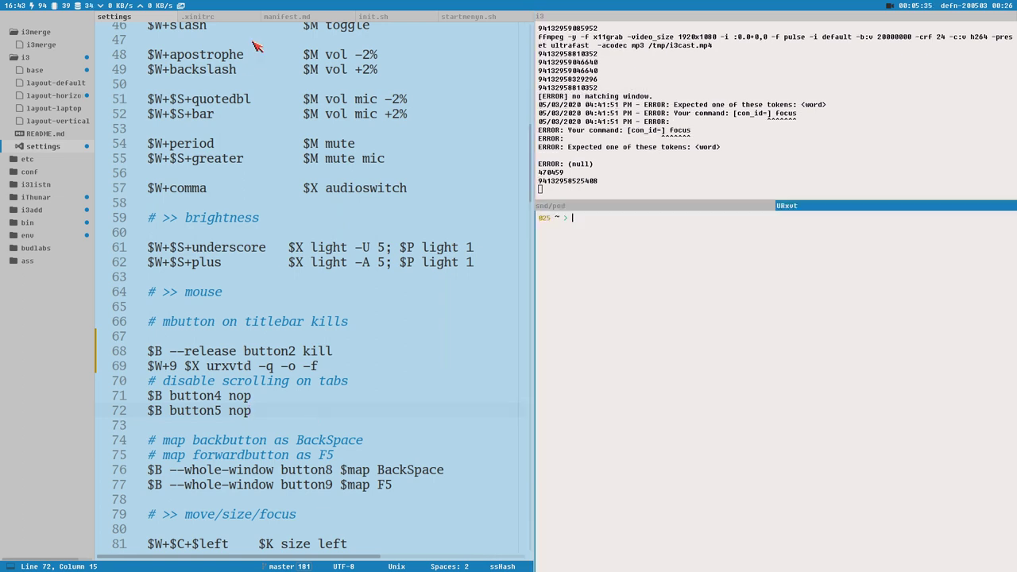
{"action": "scroll", "coordinate": [715, 205], "scroll_direction": "up", "scroll_amount": 1}
{"action": "scroll", "coordinate": [771, 208], "scroll_direction": "down", "scroll_amount": 1}
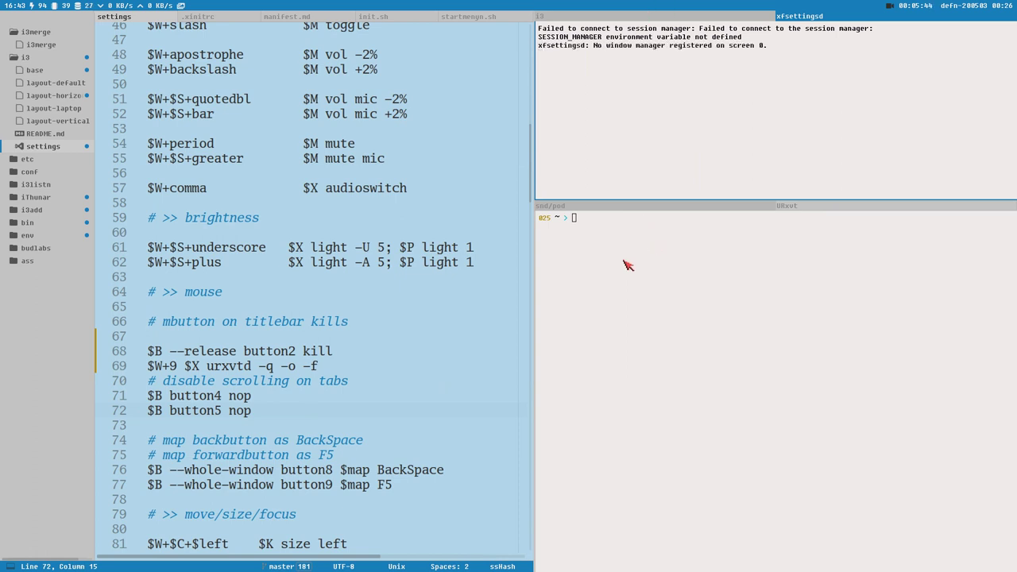
{"action": "left_click", "coordinate": [609, 281]}
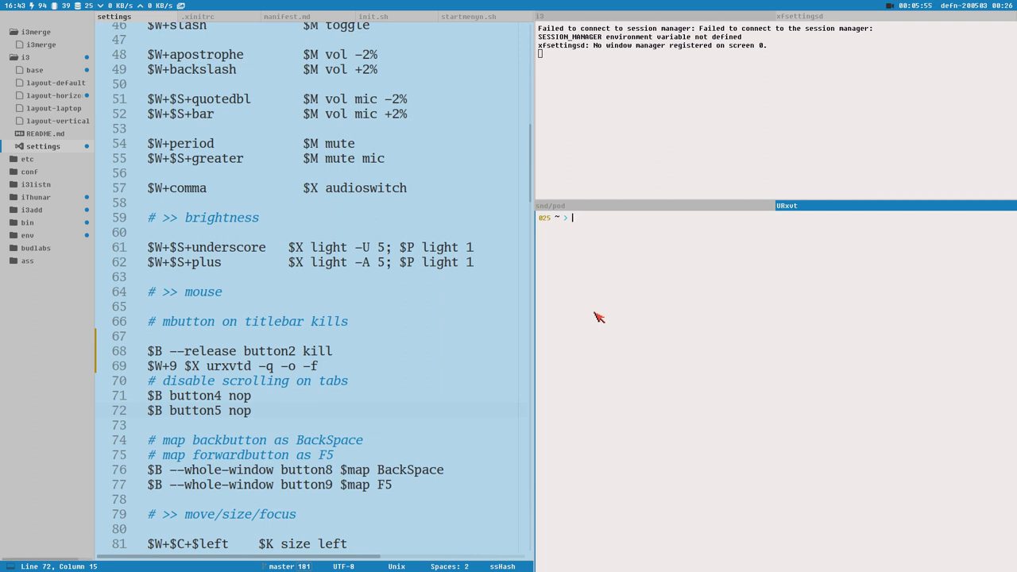
Open the Pavucontrol volume control, make it a floating window, and shrink and reposition it over the editor
{"action": "key", "text": "super+comma"}
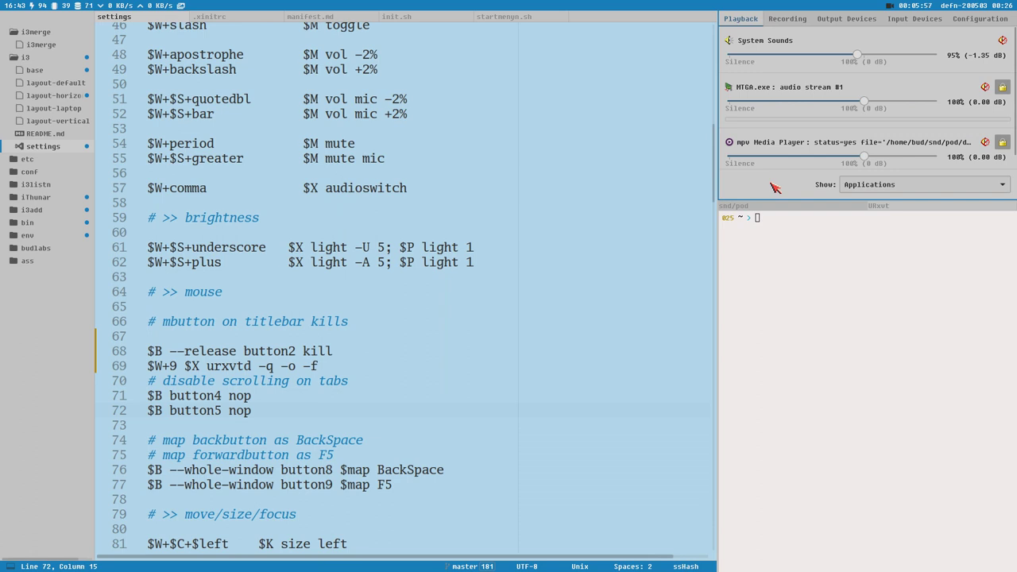
{"action": "key", "text": "super+shift+space"}
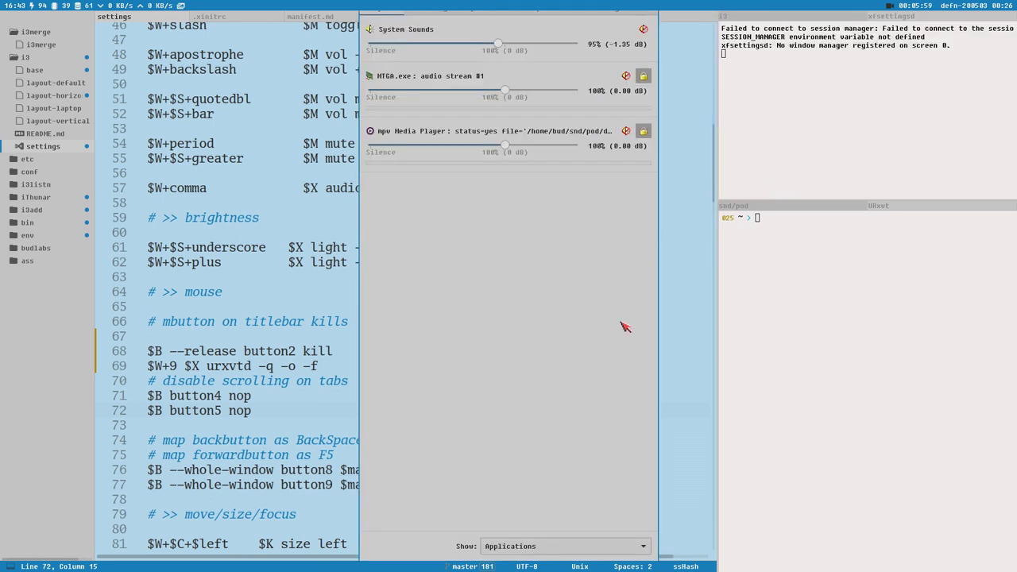
{"action": "left_click_drag", "start_coordinate": [612, 488], "coordinate": [619, 262]}
{"action": "key", "text": "super+c"}
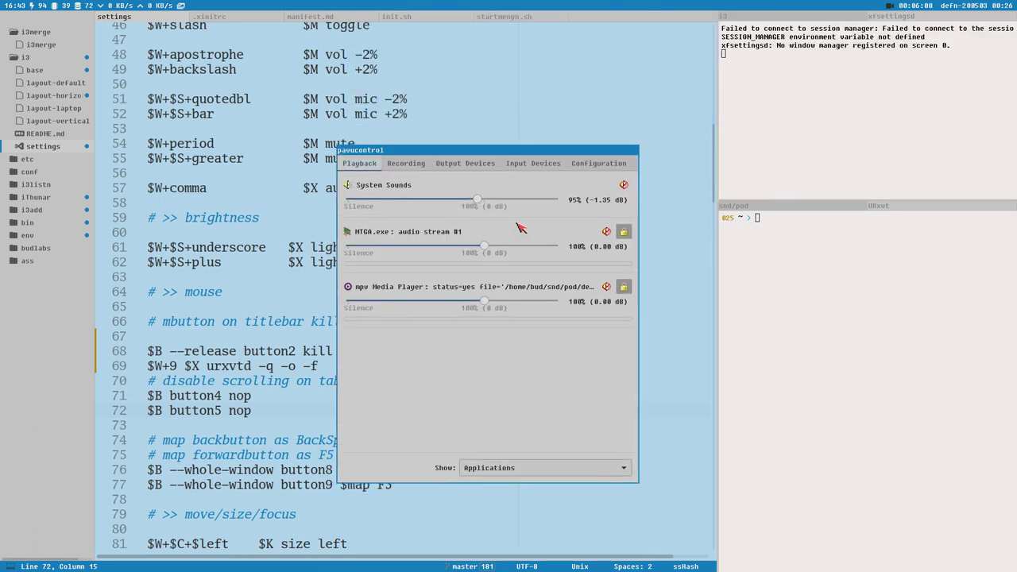
{"action": "left_click_drag", "start_coordinate": [518, 196], "coordinate": [393, 163]}
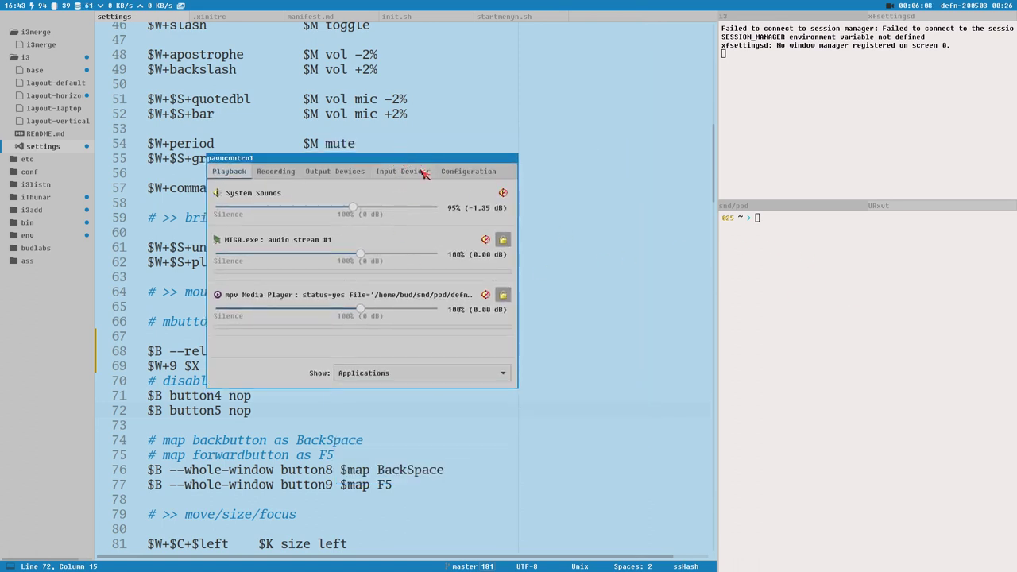
Show the focused window's details in the status bar and focus the floating Pavucontrol window to read its class
{"action": "left_click", "coordinate": [795, 326]}
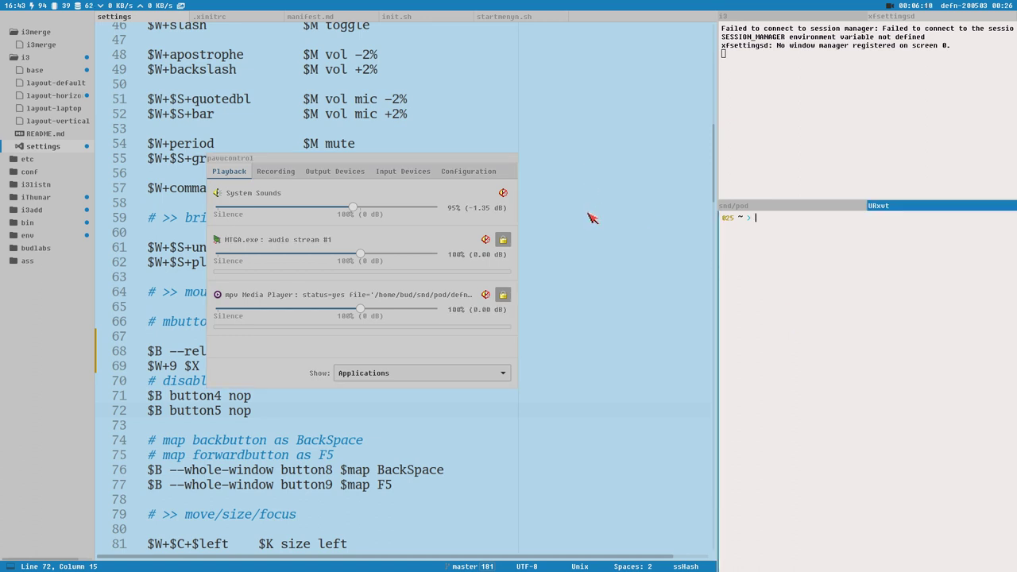
{"action": "key", "text": "super+i"}
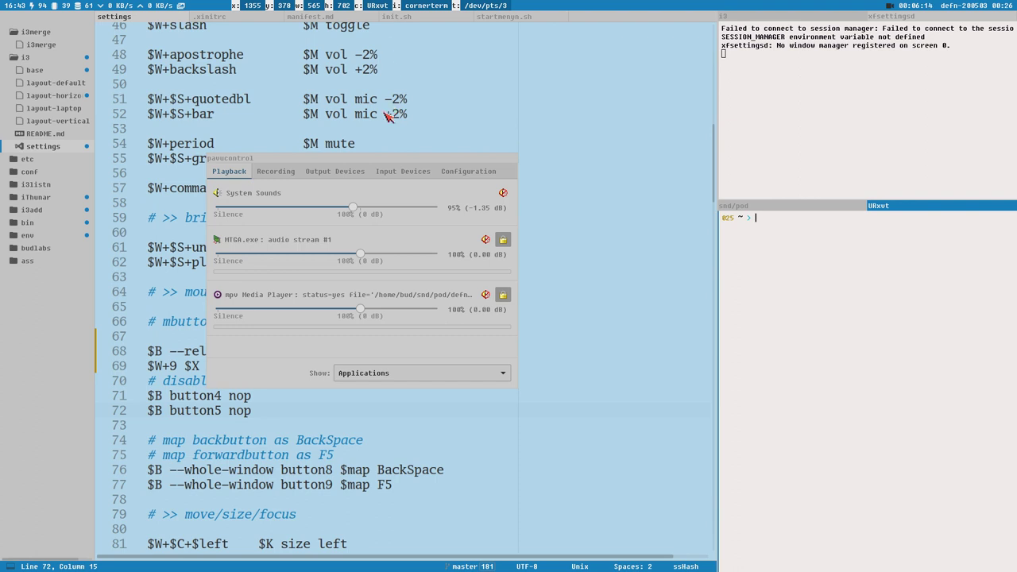
{"action": "left_click", "coordinate": [378, 159]}
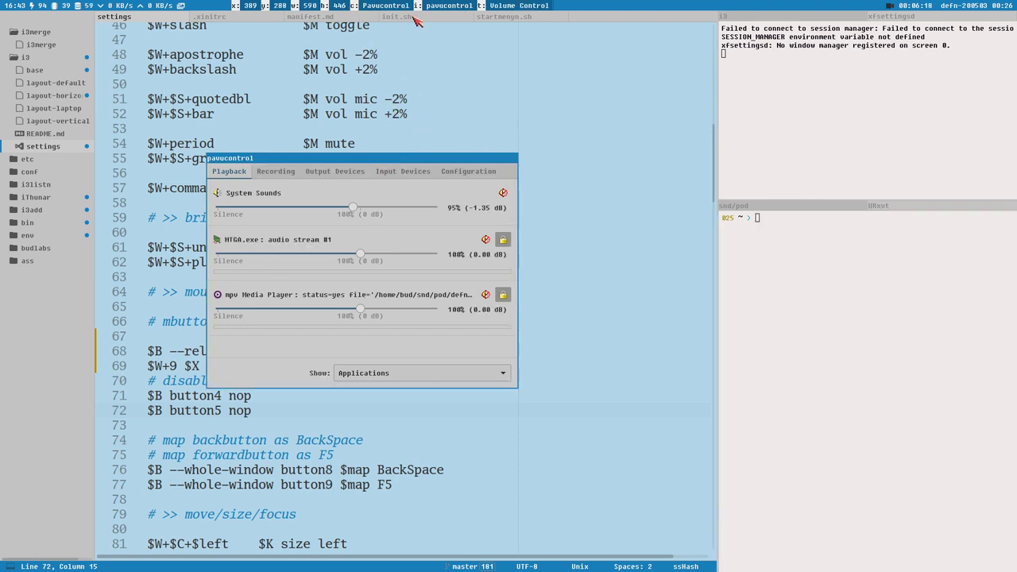
Print the Pavucontrol window's ID in the corner terminal with "i3get --class Pavucontrol --print d"
{"action": "left_click", "coordinate": [775, 248]}
{"action": "type", "text": "i3get -"}
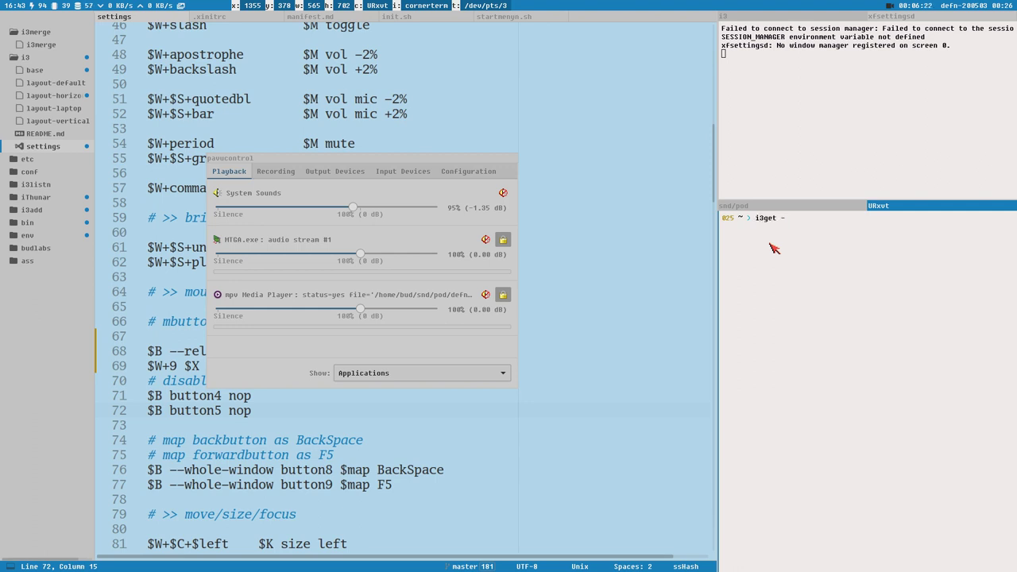
{"action": "type", "text": "class Pavu"}
{"action": "key", "text": "BackSpace"}
{"action": "key", "text": "BackSpace"}
{"action": "type", "text": "vuxco"}
{"action": "key", "text": "BackSpace"}
{"action": "key", "text": "BackSpace"}
{"action": "key", "text": "BackSpace"}
{"action": "type", "text": "control"}
{"action": "type", "text": " --print "}
{"action": "type", "text": "d"}
{"action": "type", "text": "-"}
{"action": "key", "text": "Return"}
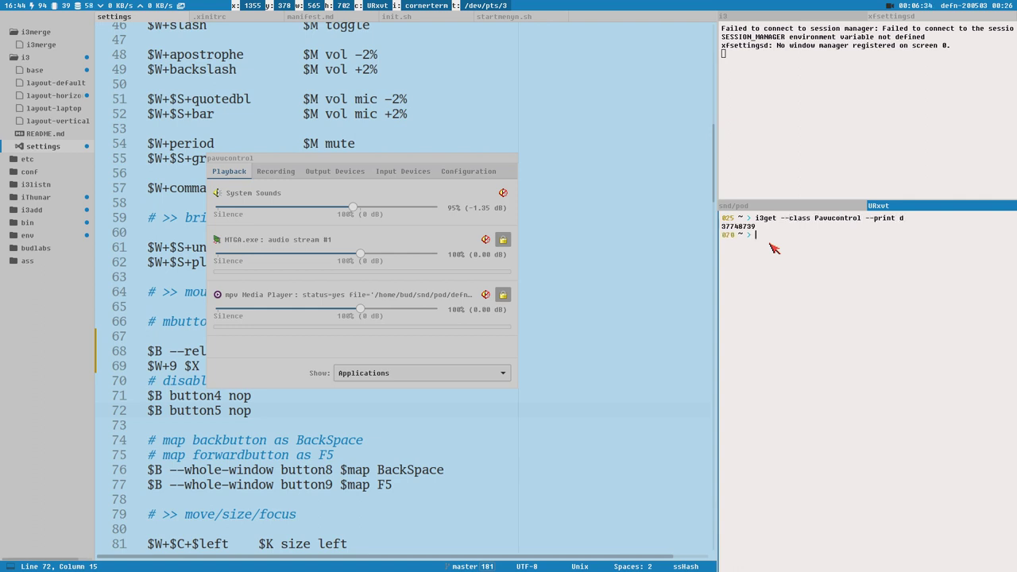
Select the printed window ID, run "xkill --help", and check the option for killing a client by resource ID
{"action": "double_click", "coordinate": [746, 226]}
{"action": "left_click", "coordinate": [794, 254]}
{"action": "type", "text": "xkill --help"}
{"action": "key", "text": "Return"}
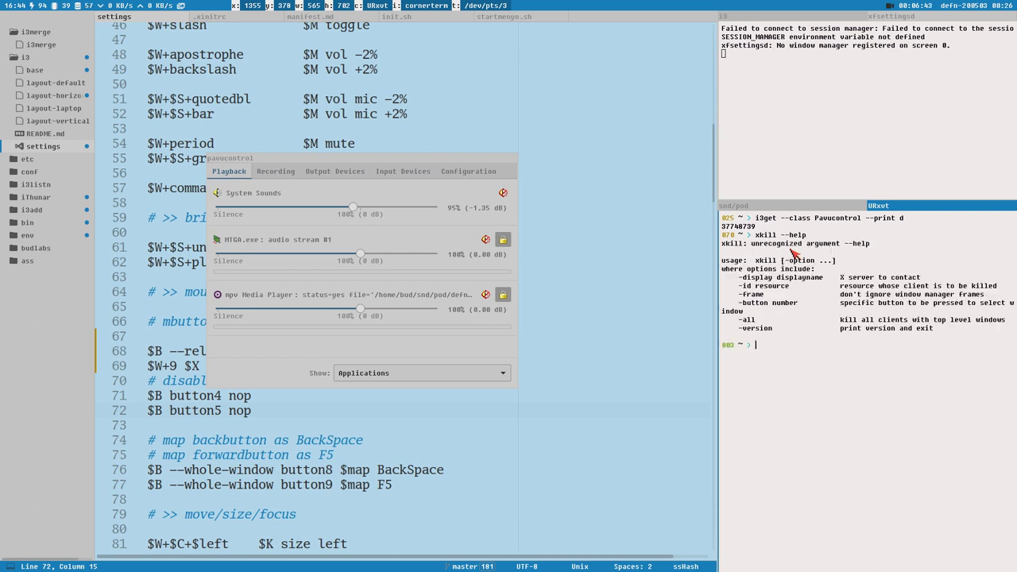
{"action": "double_click", "coordinate": [744, 286]}
{"action": "left_click", "coordinate": [742, 287]}
Run "xkill -id" with the selected window ID pasted as its argument
{"action": "type", "text": "xkill -id"}
{"action": "middle_click", "coordinate": [815, 347]}
{"action": "key", "text": "Return"}
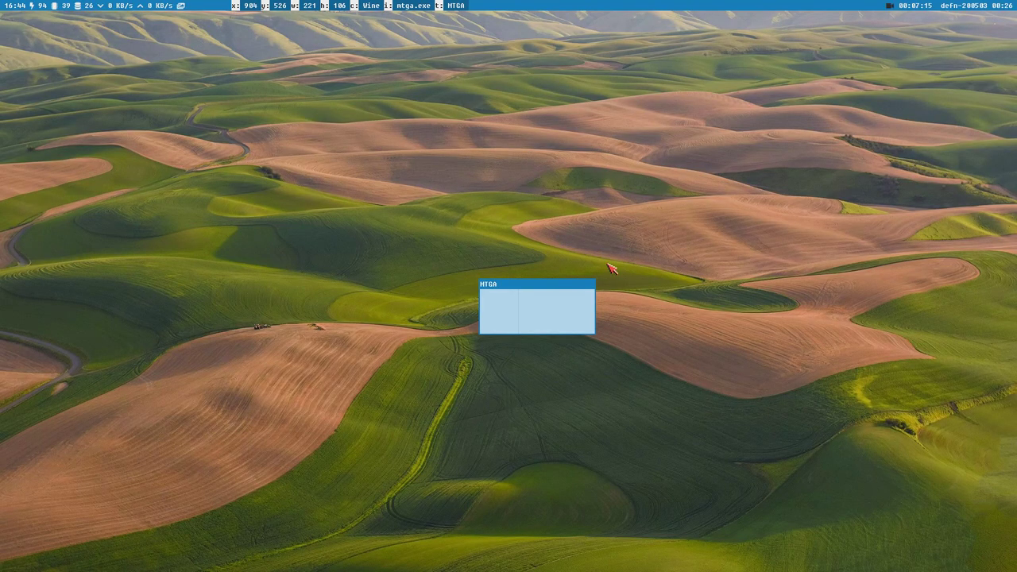
Open a floating terminal, shrink it to about 470 by 176 pixels, and move it clear of the MTGA window
{"action": "key", "text": "super+Return"}
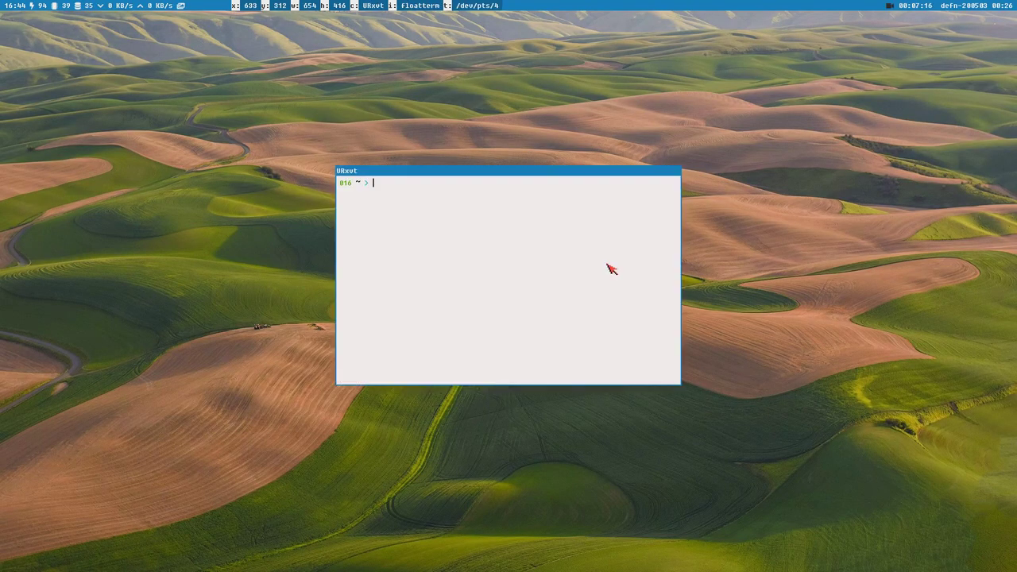
{"action": "left_click_drag", "start_coordinate": [670, 368], "coordinate": [582, 256]}
{"action": "left_click_drag", "start_coordinate": [490, 166], "coordinate": [374, 174]}
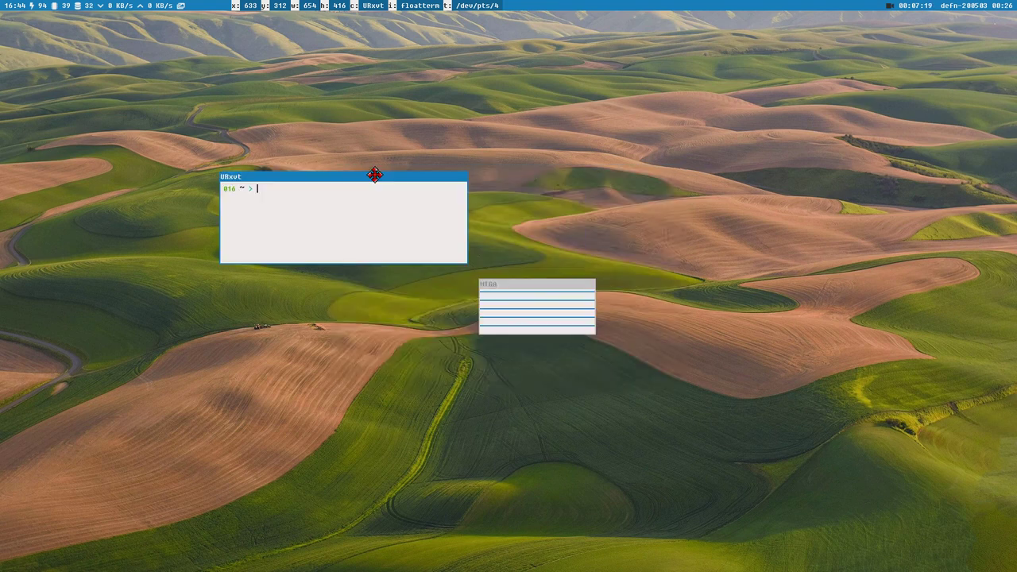
Focus the MTGA window to read its instance name and print its ID in the terminal with "i3get --instance mtga.exe --print d"
{"action": "left_click", "coordinate": [537, 286]}
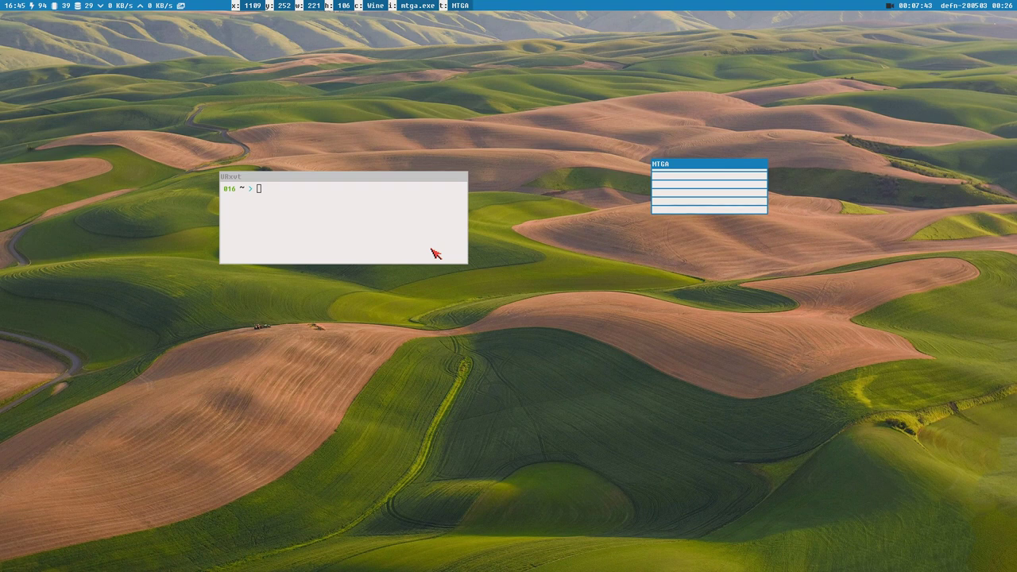
{"action": "left_click", "coordinate": [349, 227]}
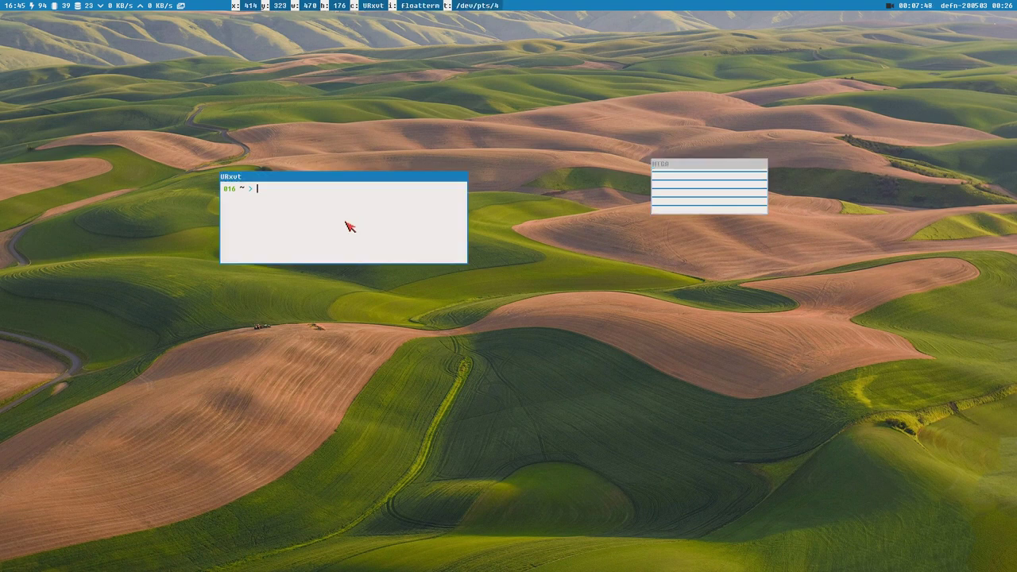
{"action": "type", "text": "i3get --instance mtga.exe --print"}
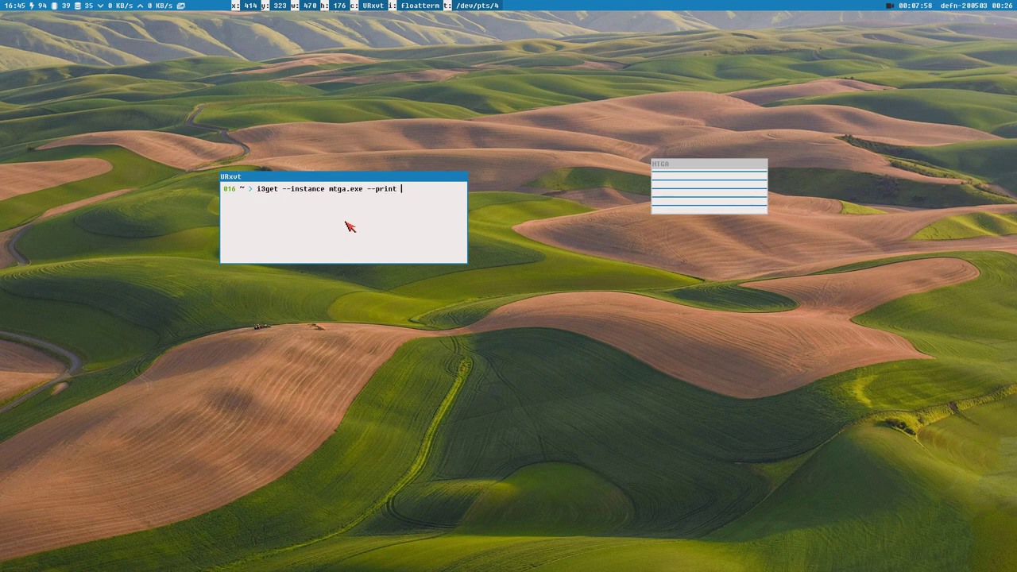
{"action": "type", "text": " d"}
{"action": "key", "text": "Return"}
Highlight the printed window ID and switch focus between the MTGA window and the terminal to relate the ID to that window
{"action": "double_click", "coordinate": [259, 197]}
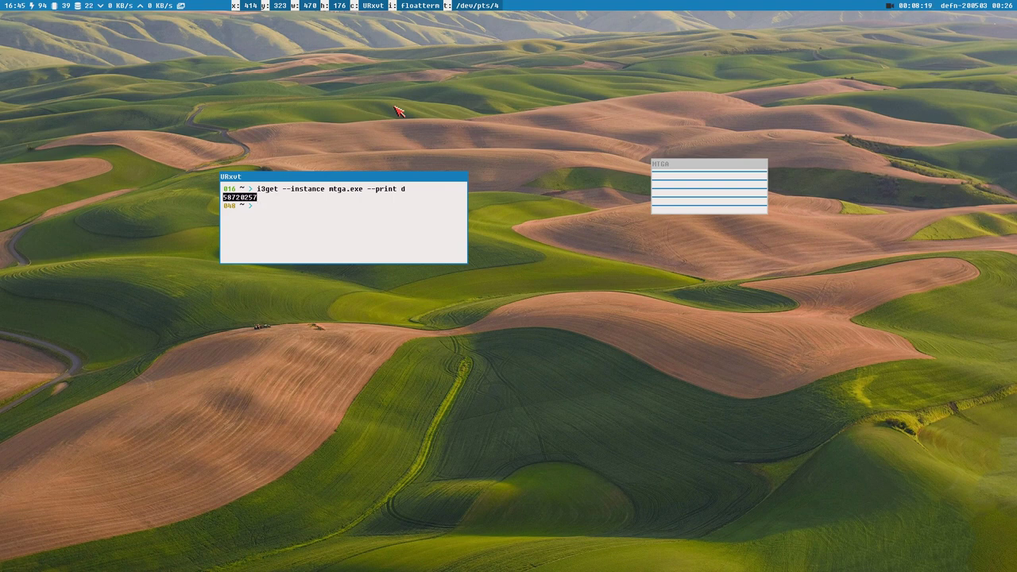
{"action": "left_click", "coordinate": [282, 213]}
{"action": "left_click", "coordinate": [679, 163]}
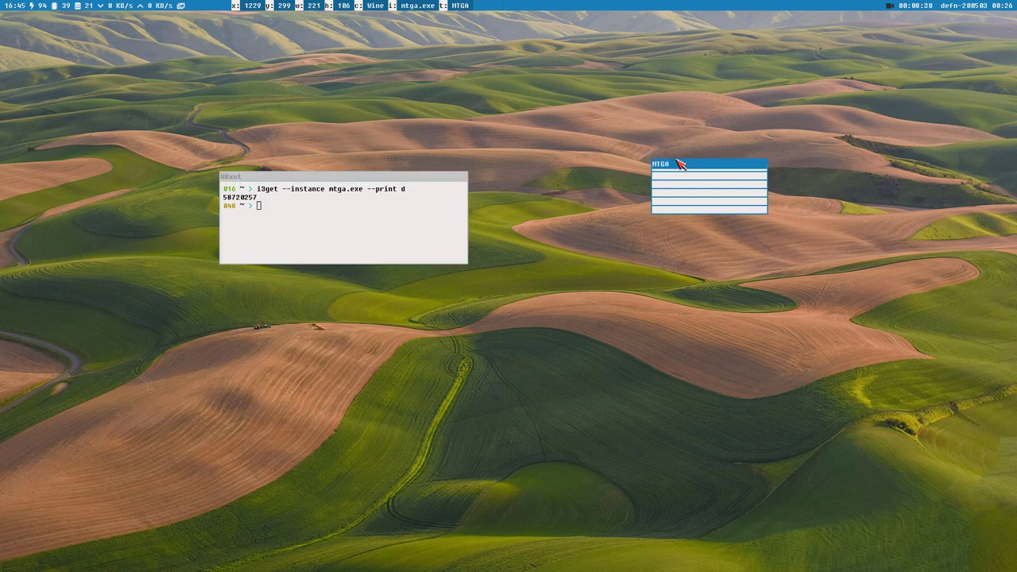
{"action": "left_click", "coordinate": [288, 193]}
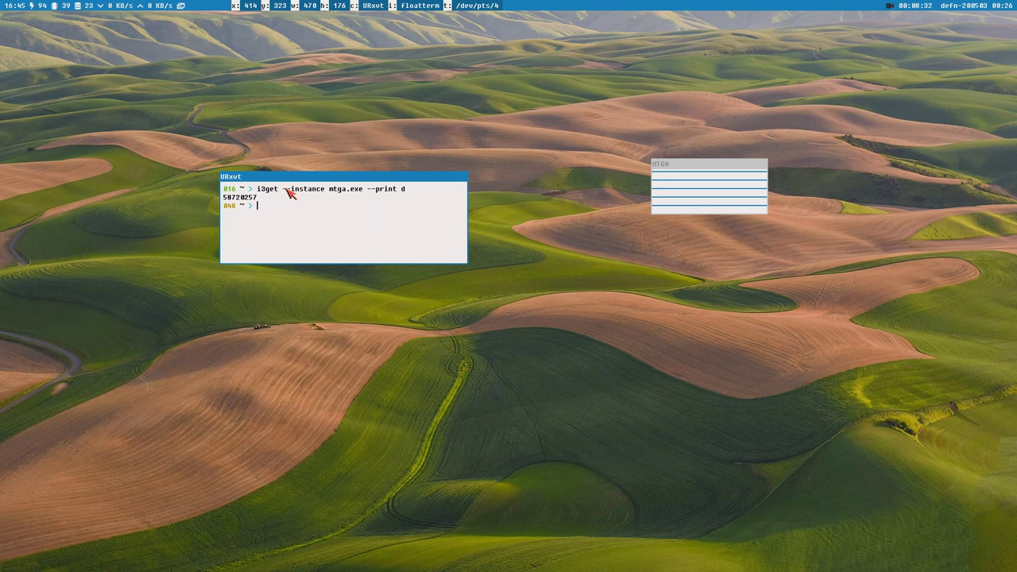
{"action": "double_click", "coordinate": [236, 198]}
{"action": "left_click", "coordinate": [671, 166]}
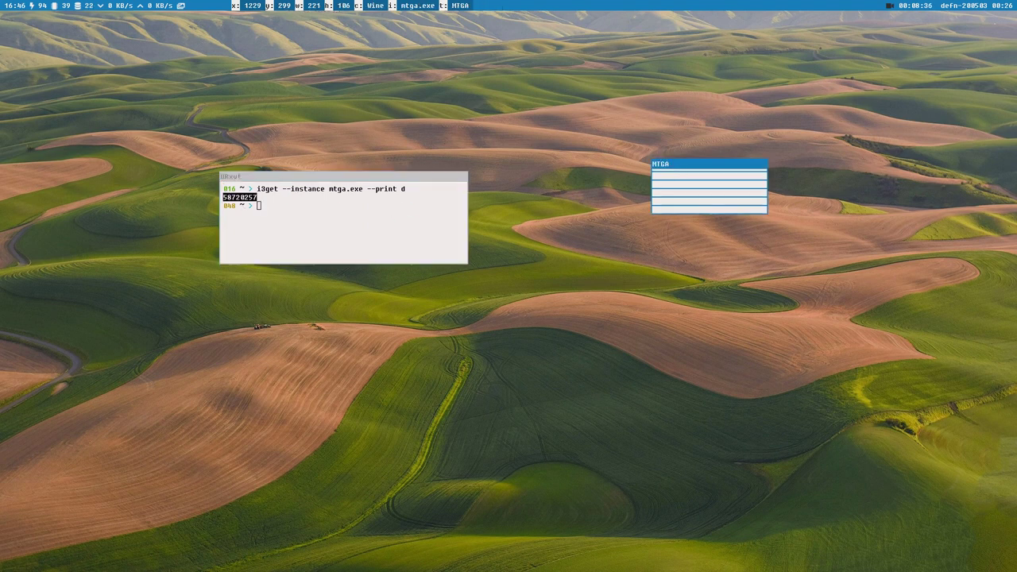
{"action": "left_click", "coordinate": [397, 211]}
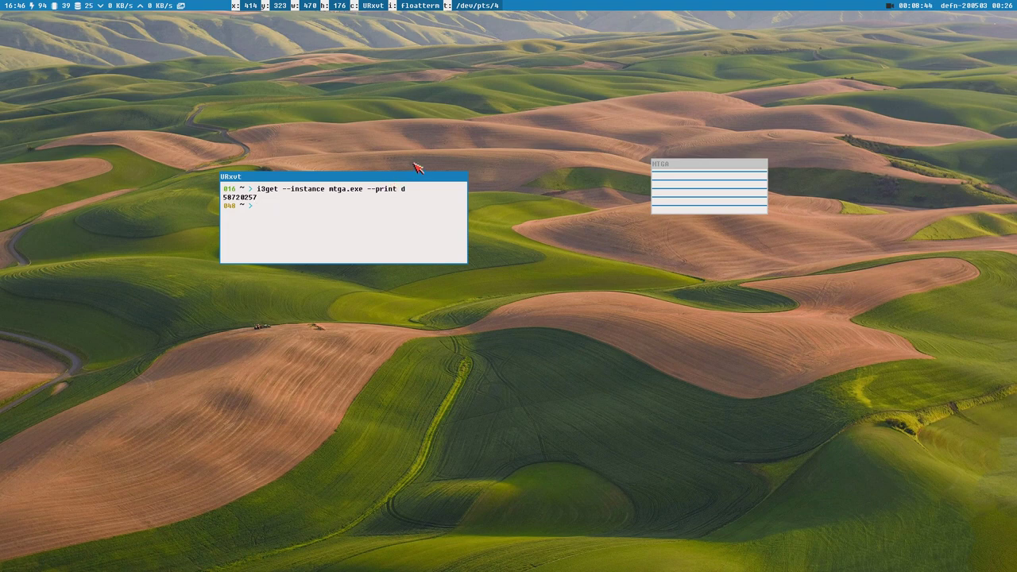
Recall the previous "xkill -id" command in the first workspace's corner terminal, without running it, and return to the MTGA workspace
{"action": "key", "text": "super+1"}
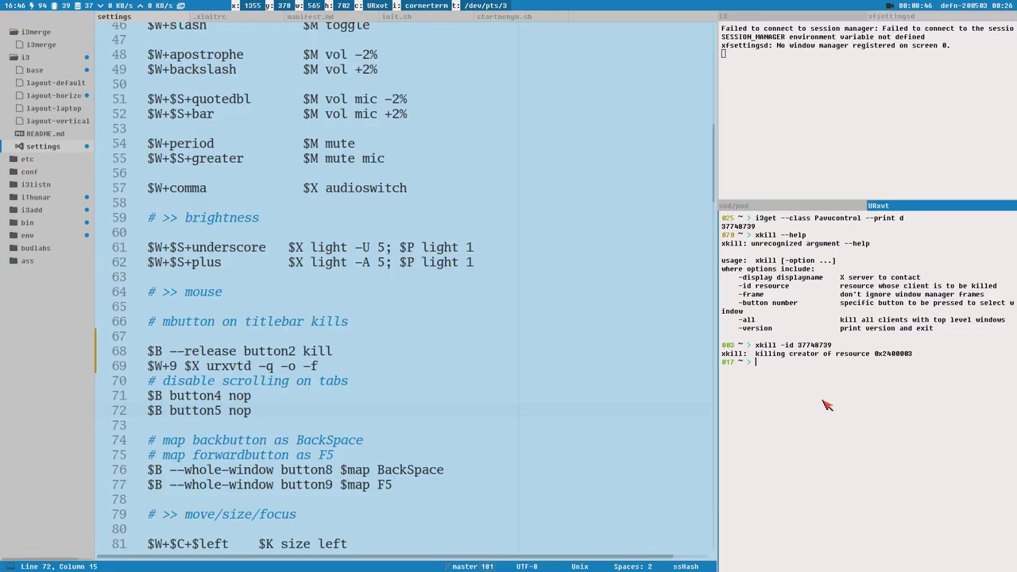
{"action": "key", "text": "Up"}
{"action": "key", "text": "super+2"}
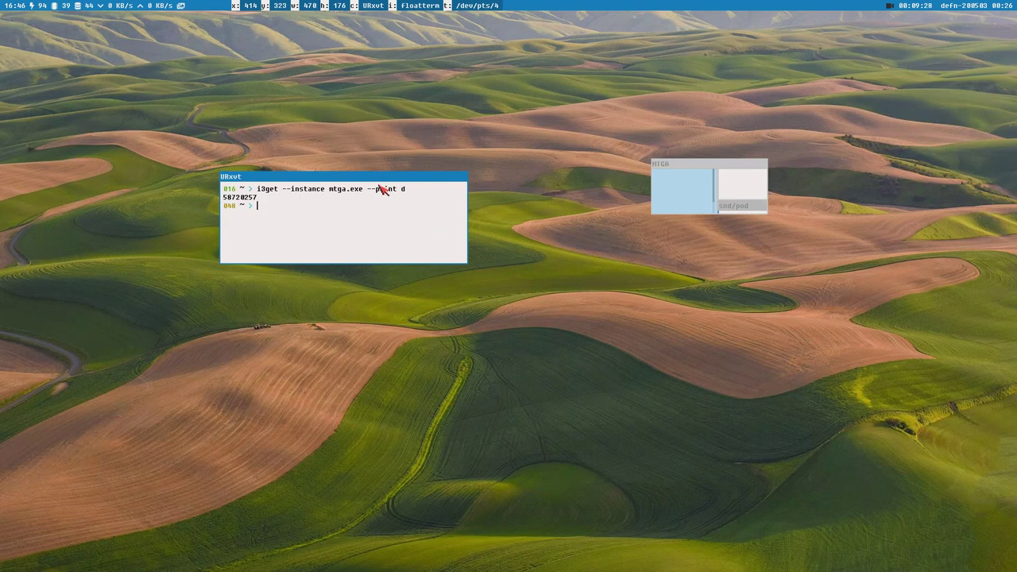
Run "xkill" without arguments in the floating terminal and pick the stuck MTGA window as the one to kill
{"action": "left_click_drag", "start_coordinate": [372, 180], "coordinate": [392, 160]}
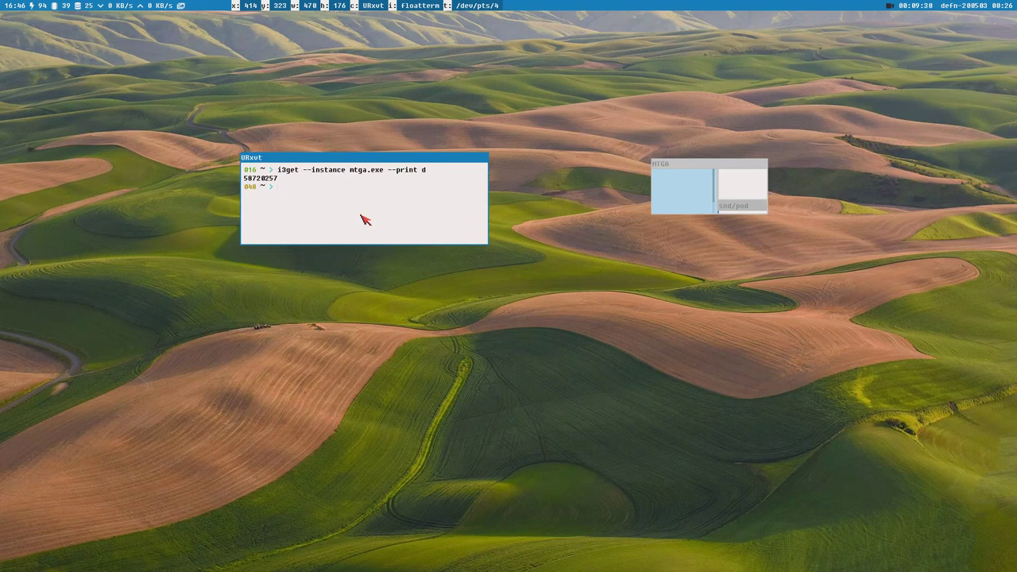
{"action": "type", "text": "xkill"}
{"action": "key", "text": "Return"}
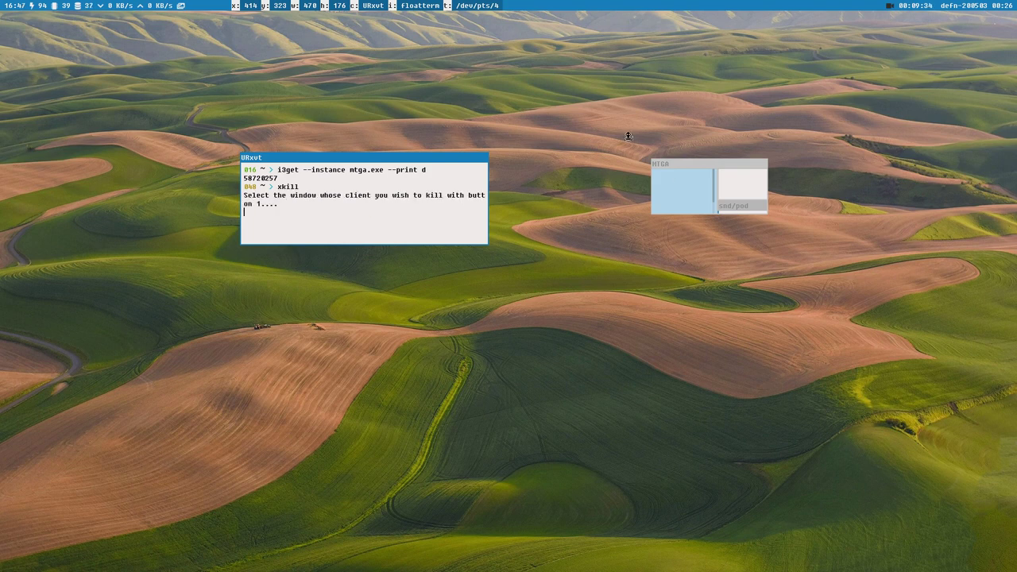
{"action": "left_click", "coordinate": [687, 173]}
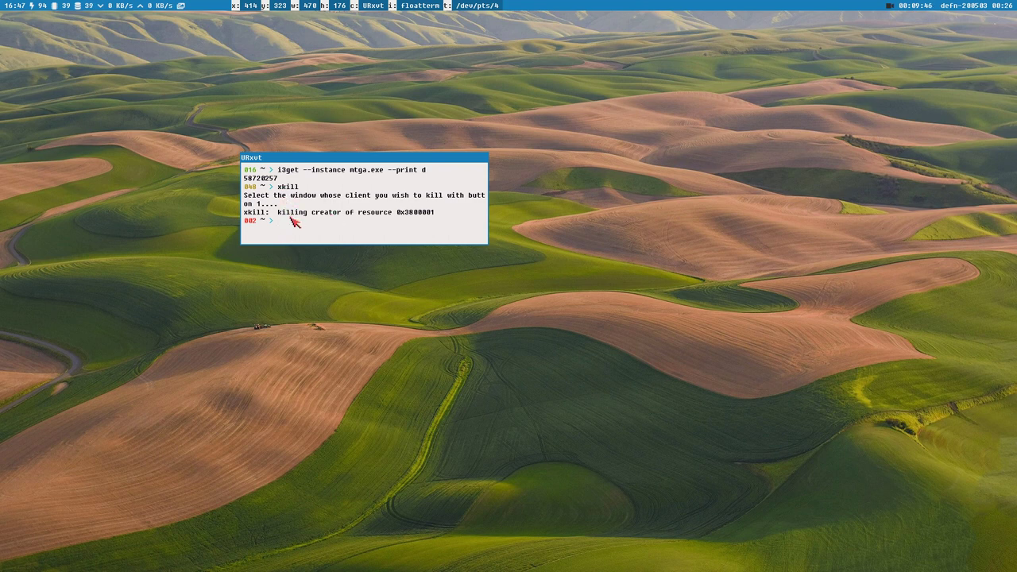
Delete the "$W+9 $X urxvtd -q -o -f" line from the i3 settings file on the first workspace and save the file
{"action": "key", "text": "super+1"}
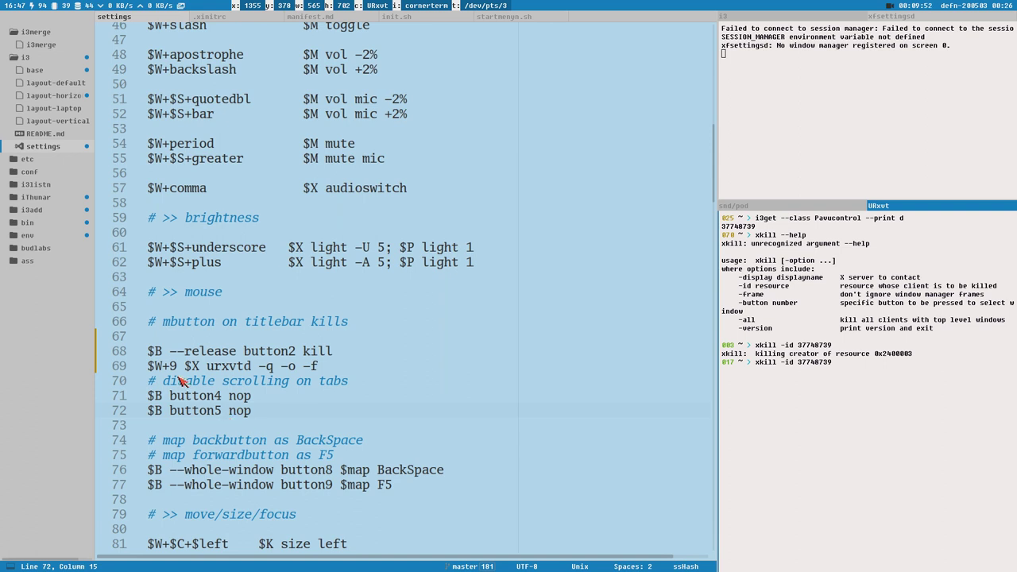
{"action": "left_click", "coordinate": [338, 354]}
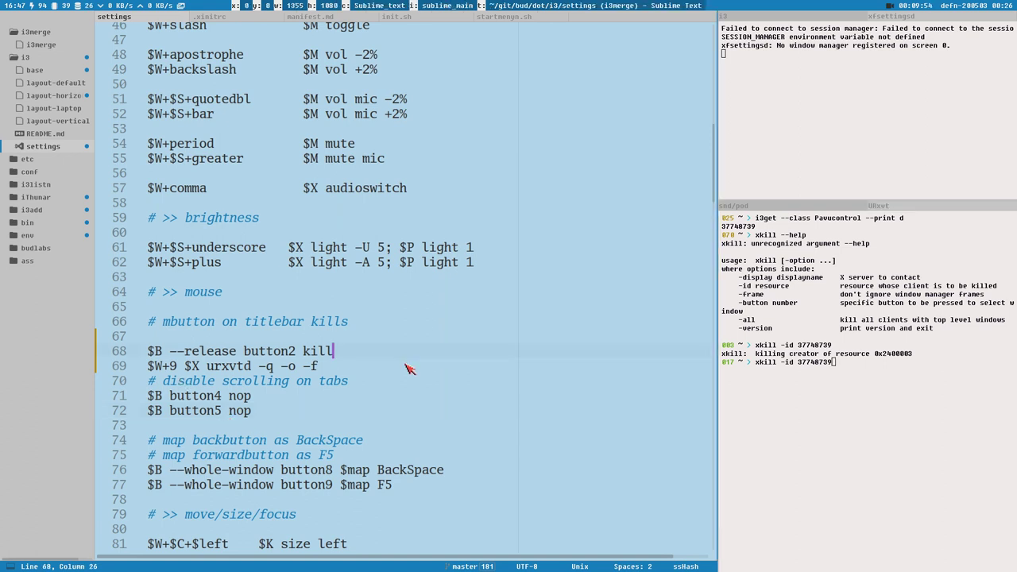
{"action": "left_click", "coordinate": [370, 365]}
{"action": "key", "text": "ctrl+slash"}
{"action": "key", "text": "ctrl+shift+k"}
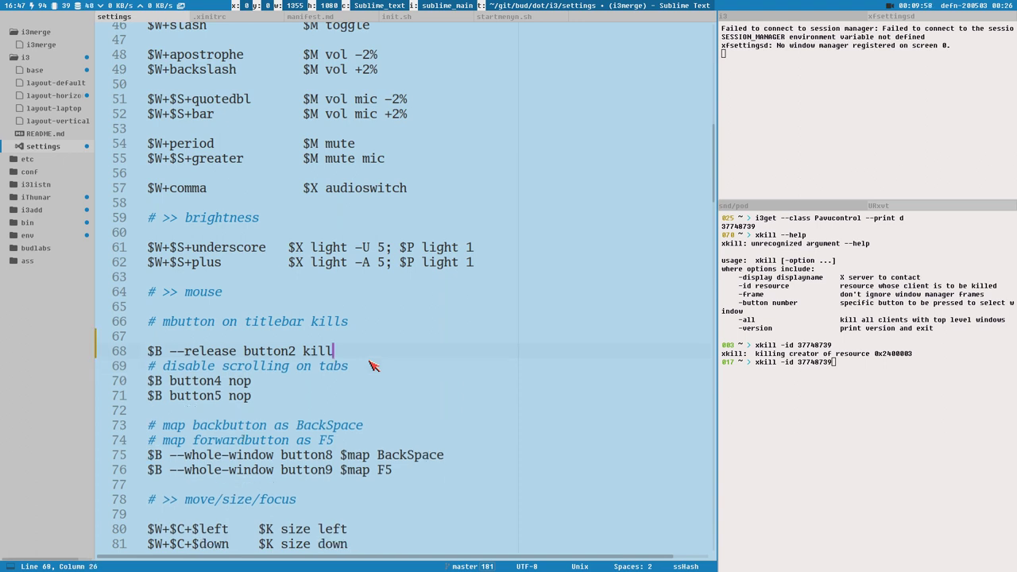
{"action": "key", "text": "ctrl+s"}
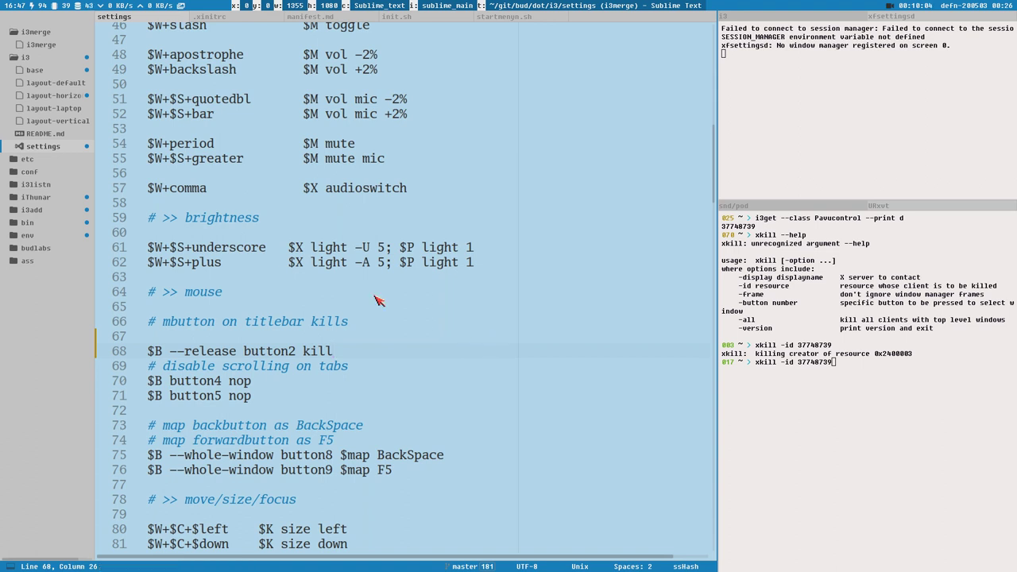
{"action": "key", "text": "ctrl+s"}
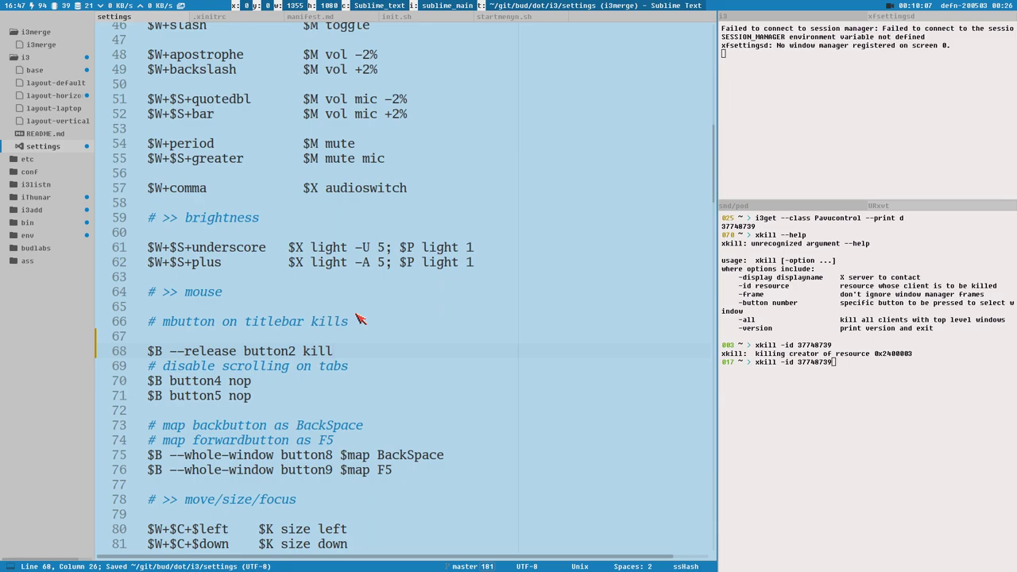
Look at the application launcher, return to the i3 settings file, and review the variable definitions at its beginning
{"action": "key", "text": "super"}
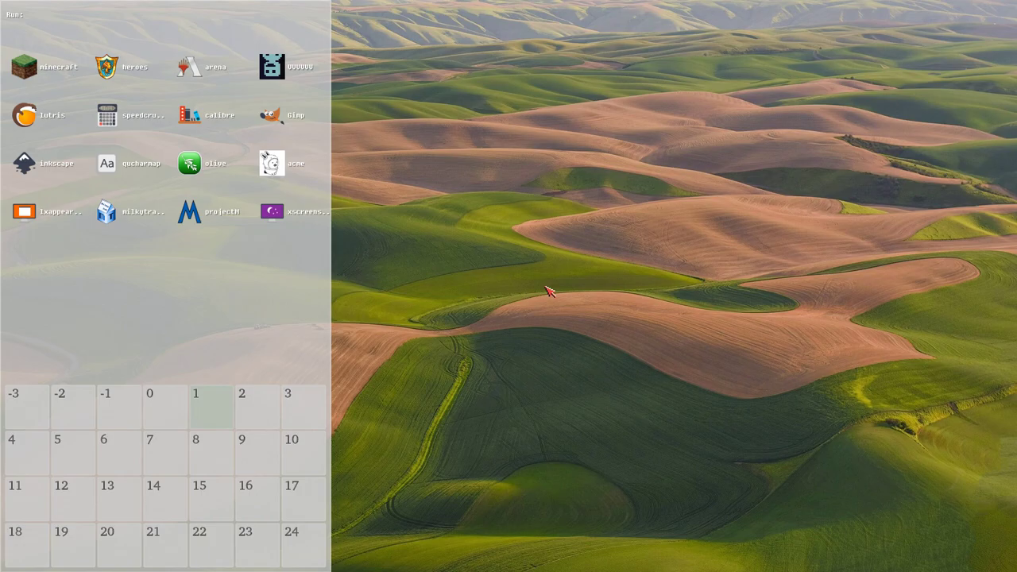
{"action": "key", "text": "super+2"}
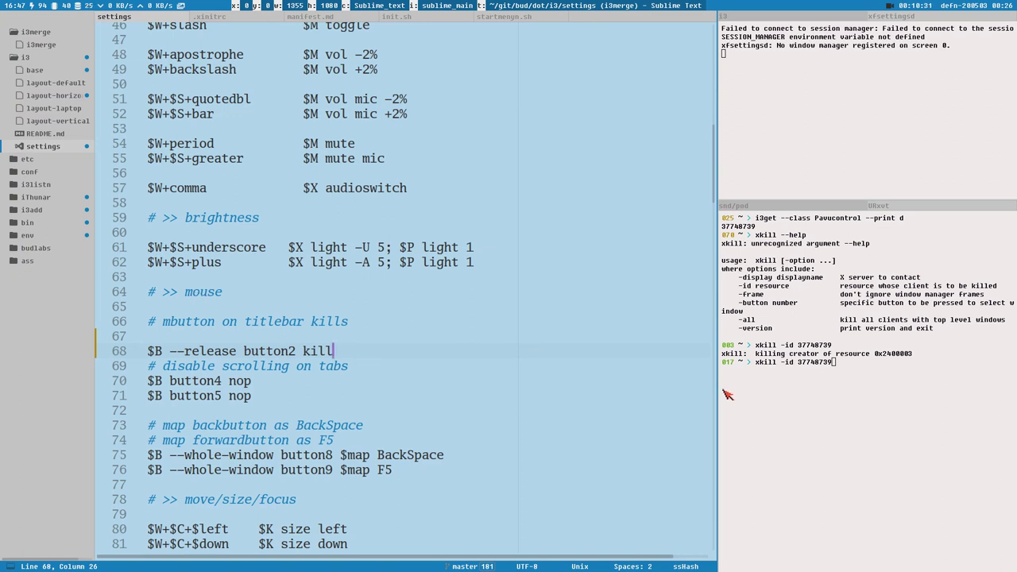
{"action": "left_click", "coordinate": [522, 252]}
{"action": "scroll", "coordinate": [715, 157], "scroll_direction": "up", "scroll_amount": 15}
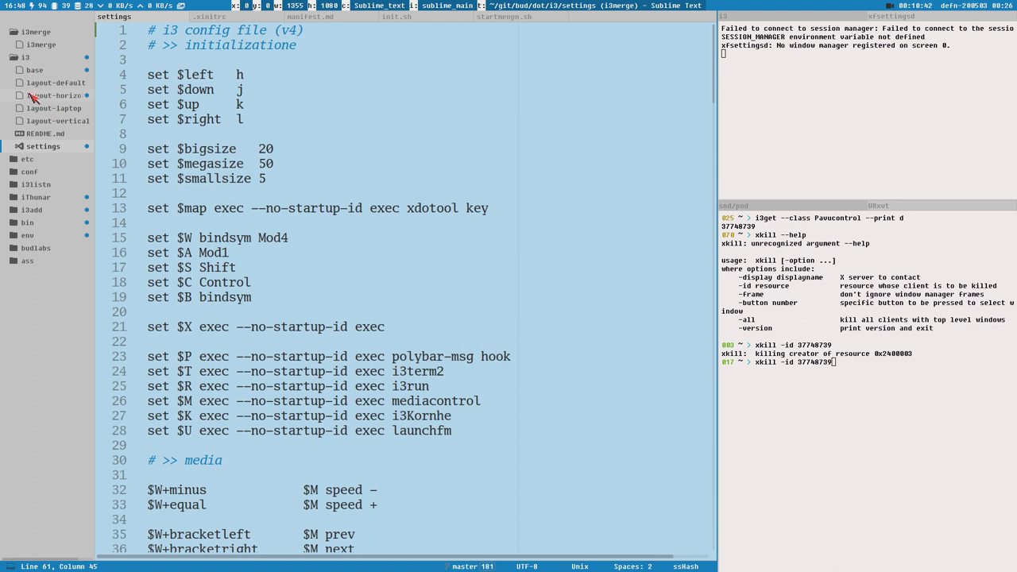
Bring up the floating terminal over the settings file and close it
{"action": "key", "text": "super+Return"}
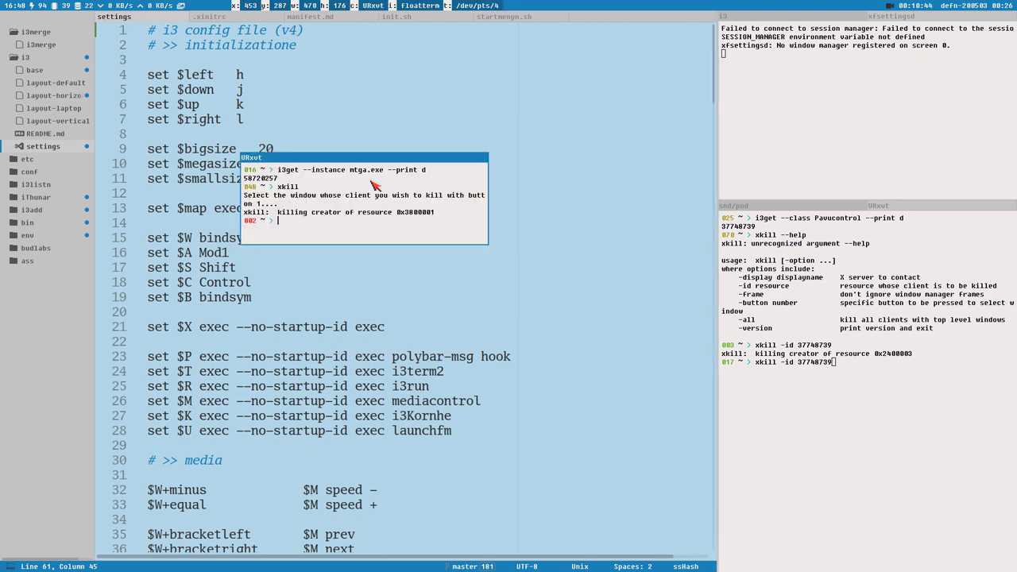
{"action": "key", "text": "super+Return"}
{"action": "key", "text": "ctrl+d"}
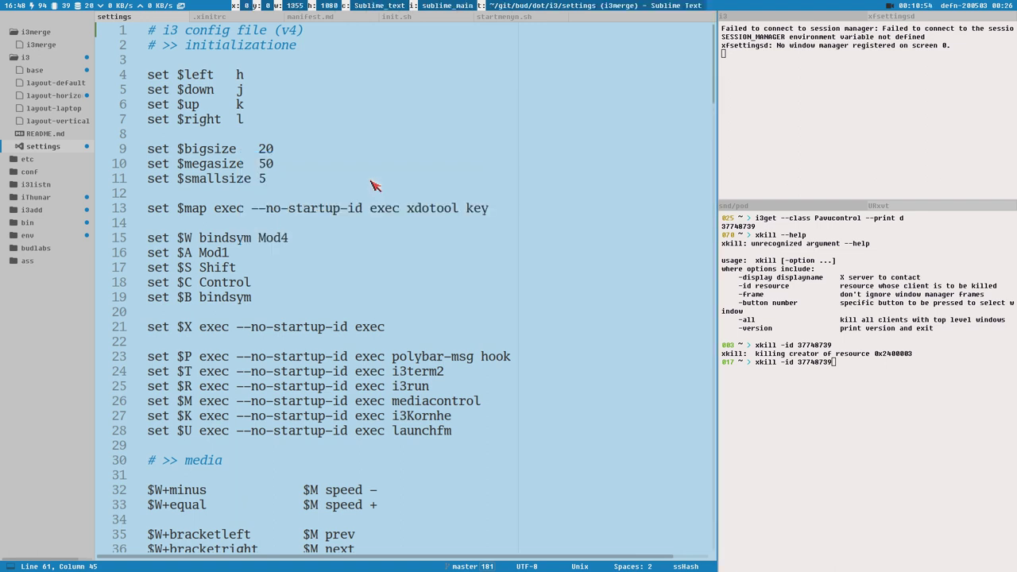
Highlight the "xkill -id" command in the corner terminal and place the cursor after "i3term2" in the settings file
{"action": "double_click", "coordinate": [762, 346]}
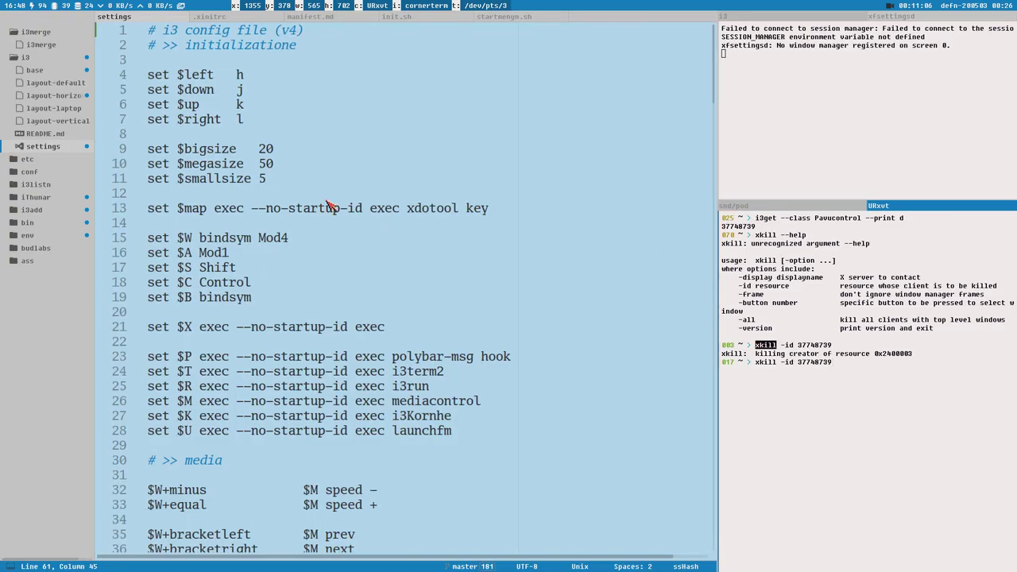
{"action": "left_click_drag", "start_coordinate": [756, 362], "coordinate": [812, 363]}
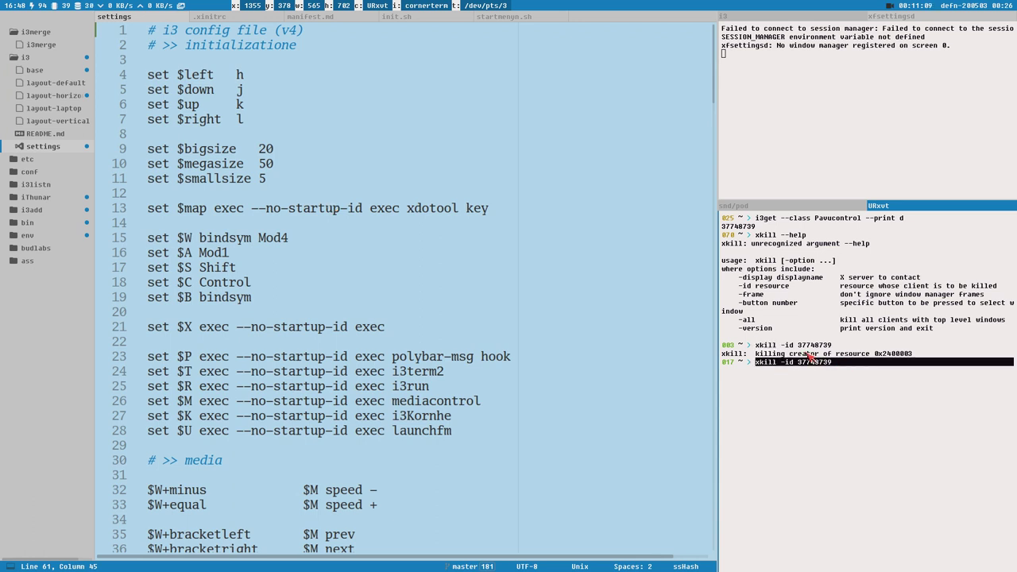
{"action": "left_click", "coordinate": [445, 369]}
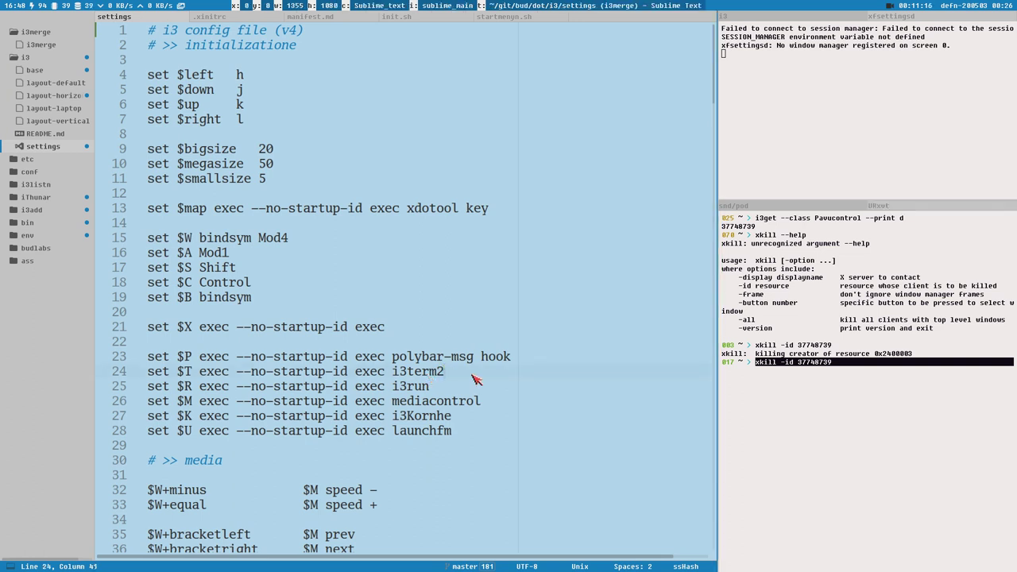